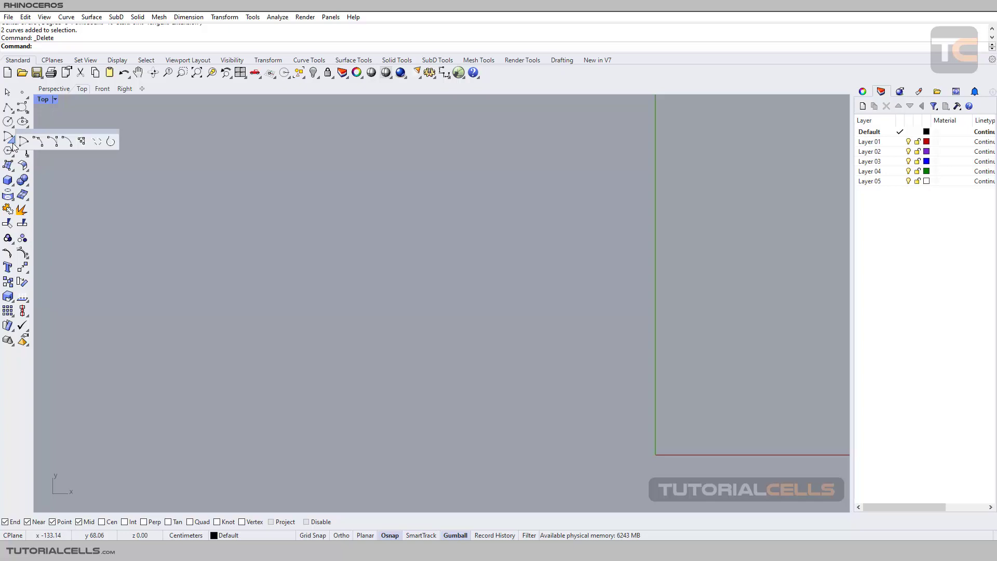
Detach the flyout of arc tools as a floating palette over the Top viewport.
drag(45, 131, 104, 110)
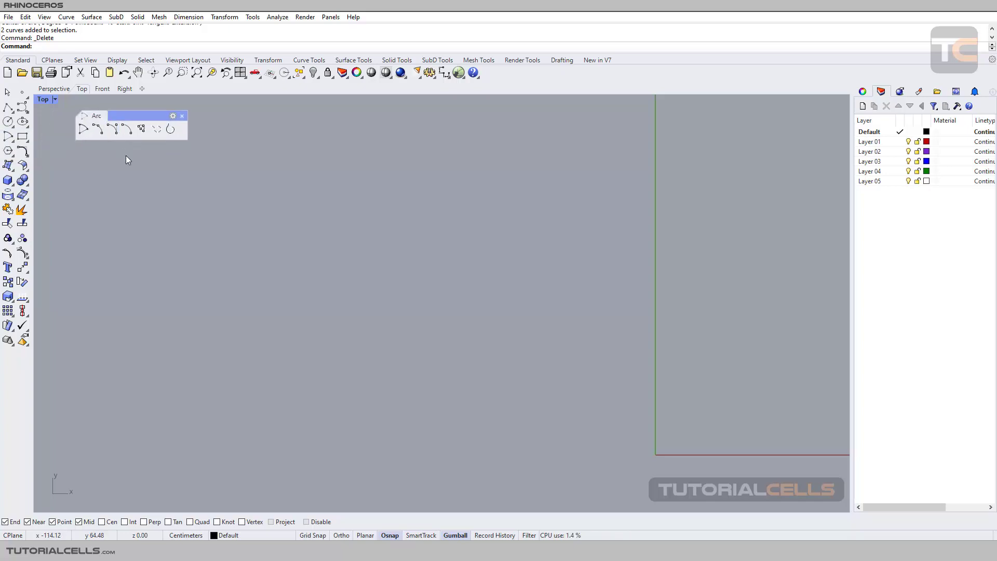
right_drag(573, 312, 491, 185)
scroll(340, 198, up, 2)
right_drag(339, 198, 328, 191)
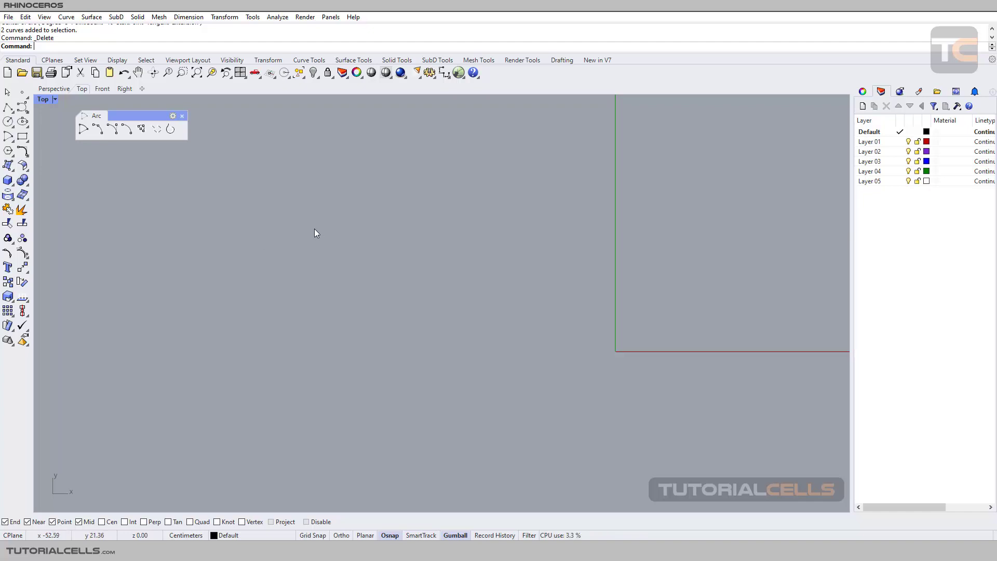
Draw an arc from its centre with a 30 cm radius, a start point level with the centre and a 45-degree angle.
click(84, 130)
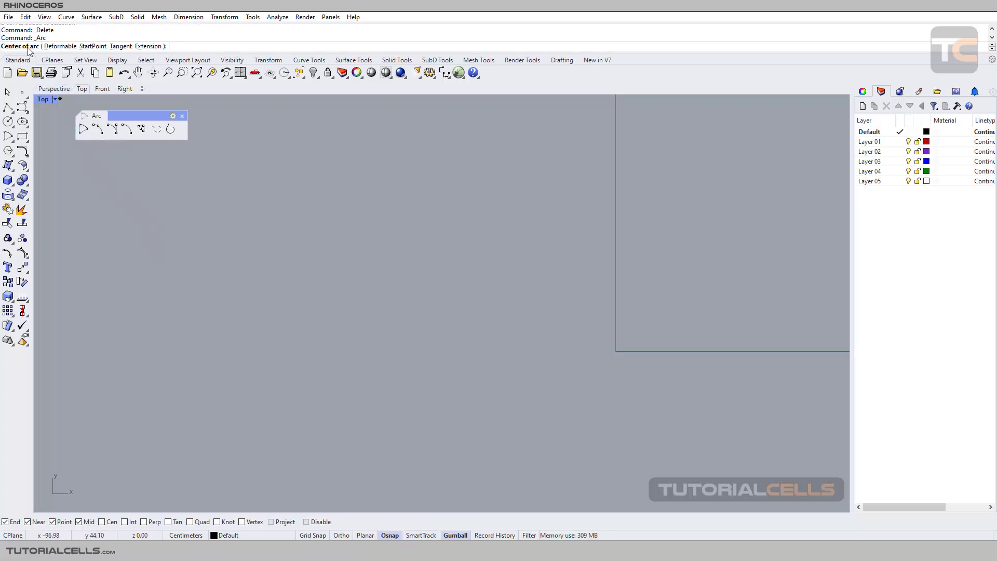
click(265, 289)
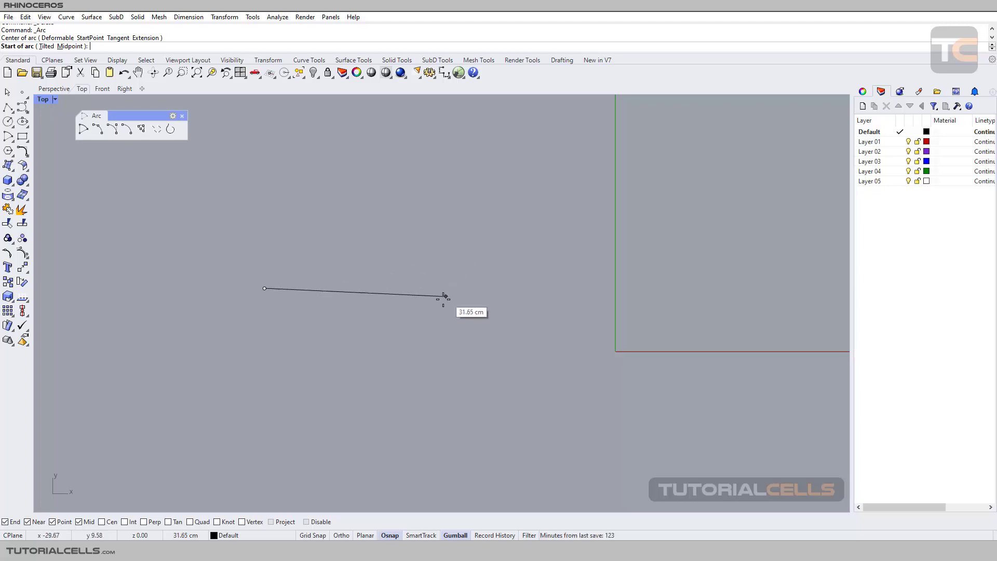
key(F8)
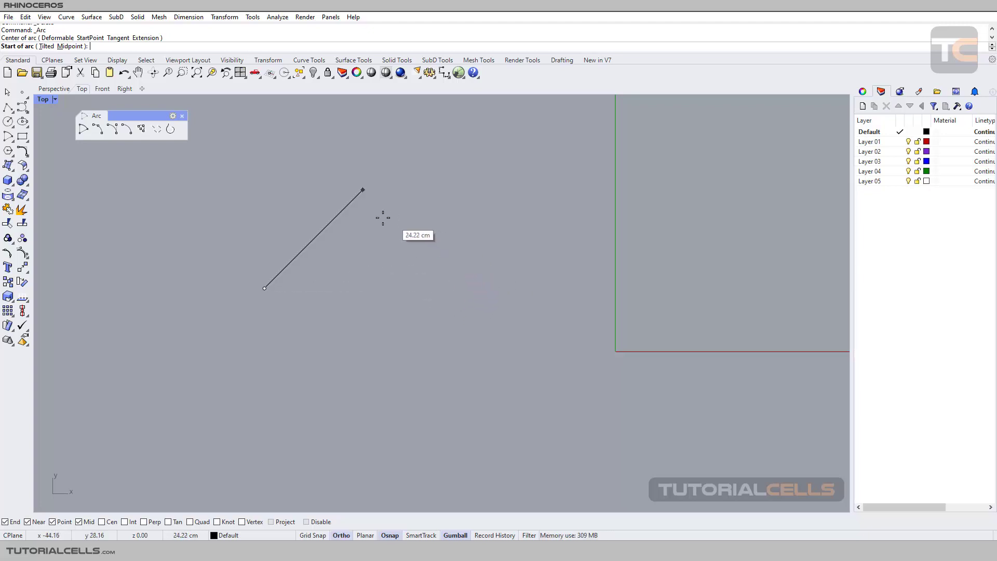
key(F8)
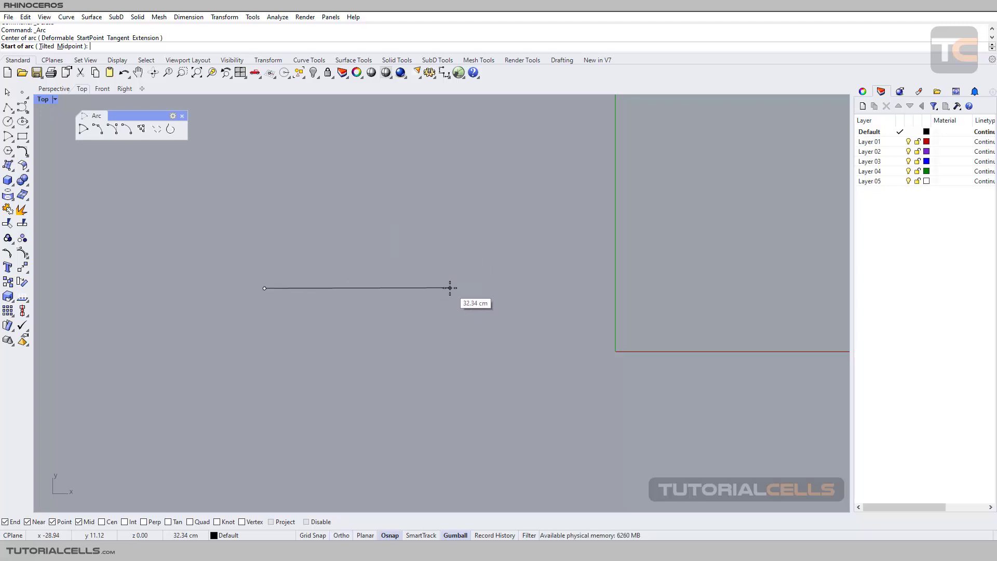
text(30)
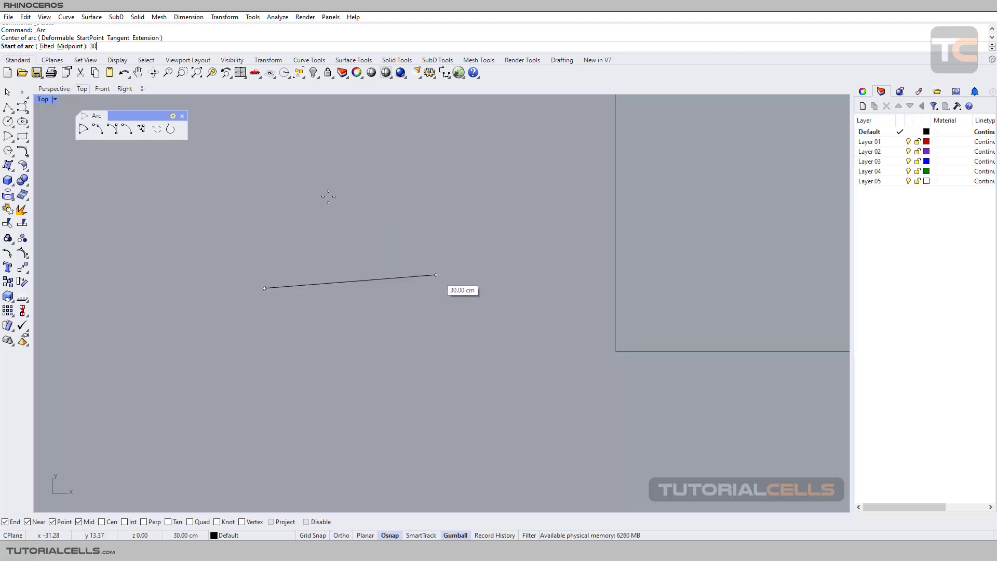
click(463, 286)
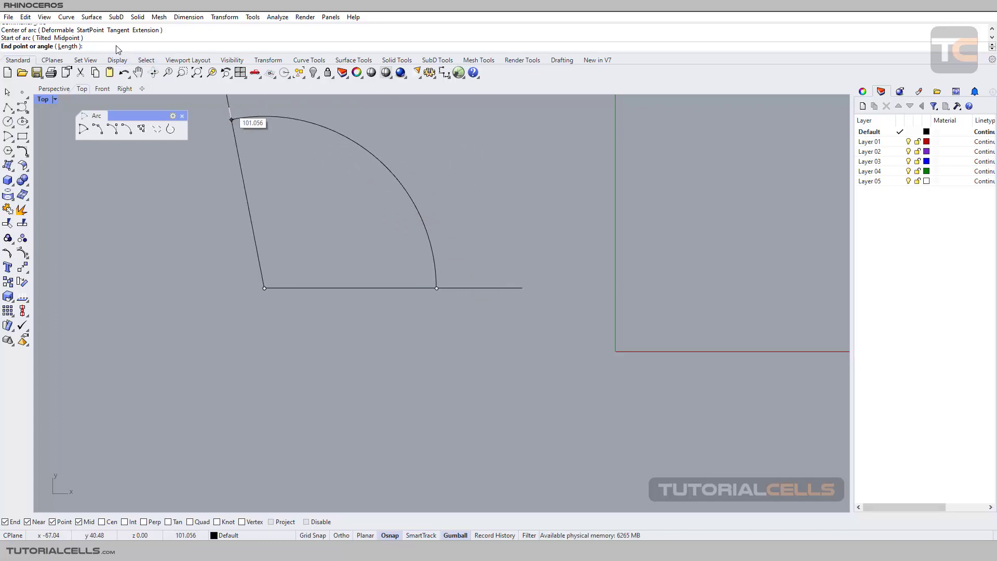
text(45)
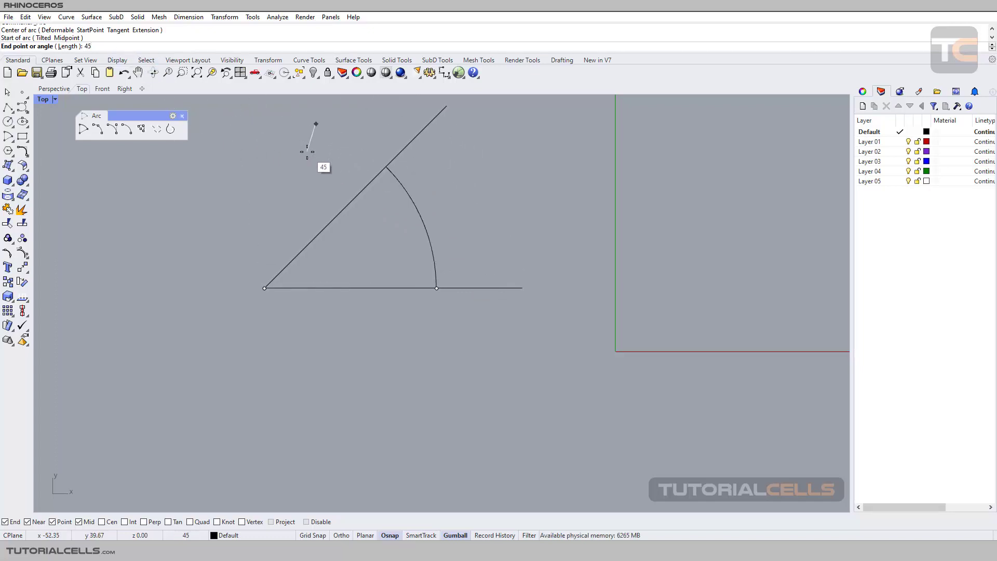
key(Return)
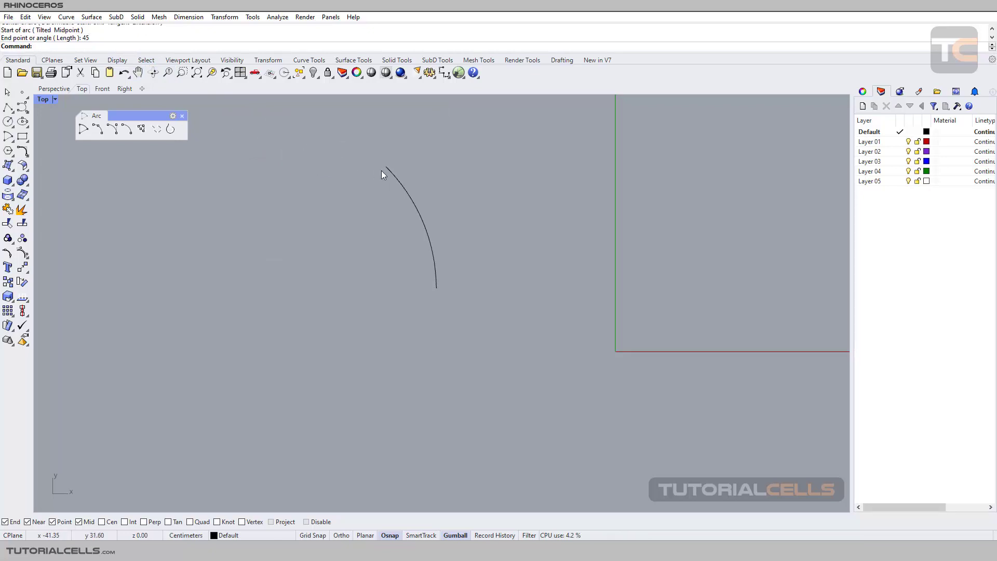
Delete the 45-degree arc.
click(409, 195)
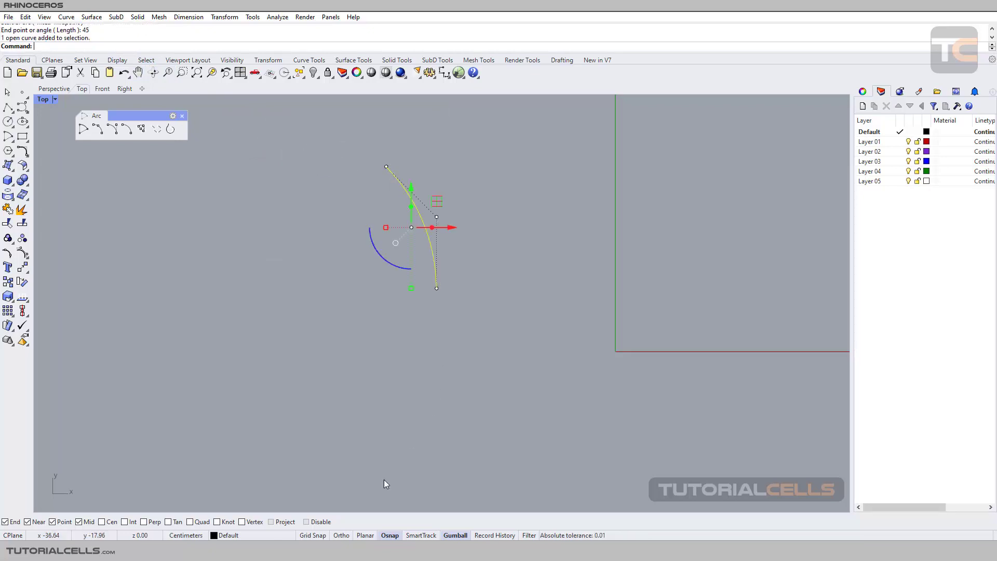
scroll(370, 213, down, 2)
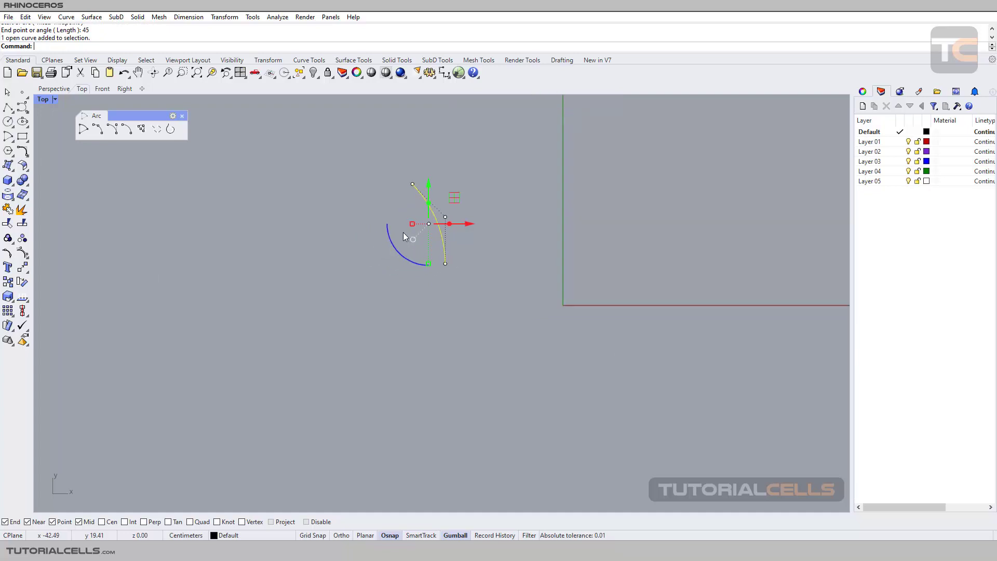
key(Delete)
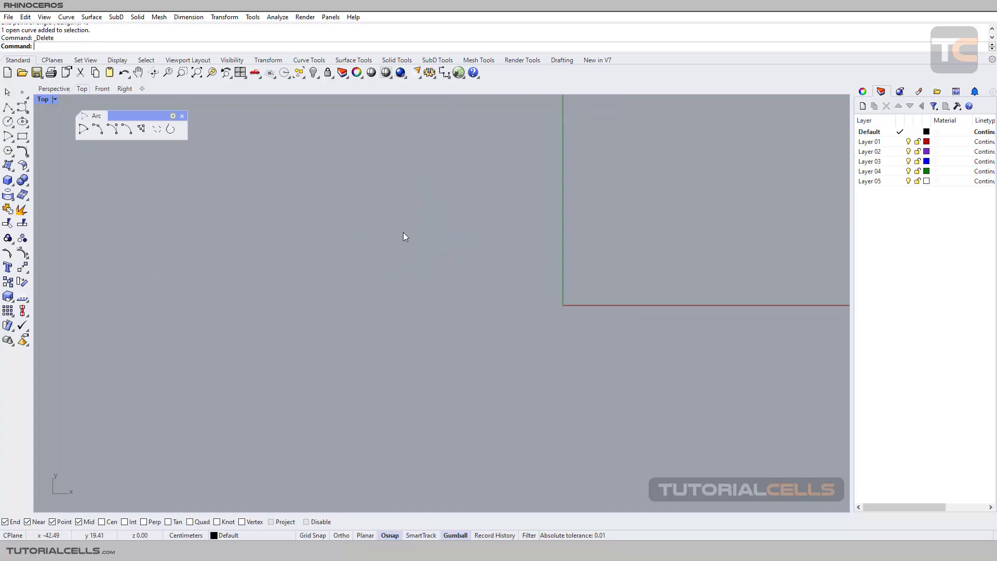
click(83, 129)
click(240, 275)
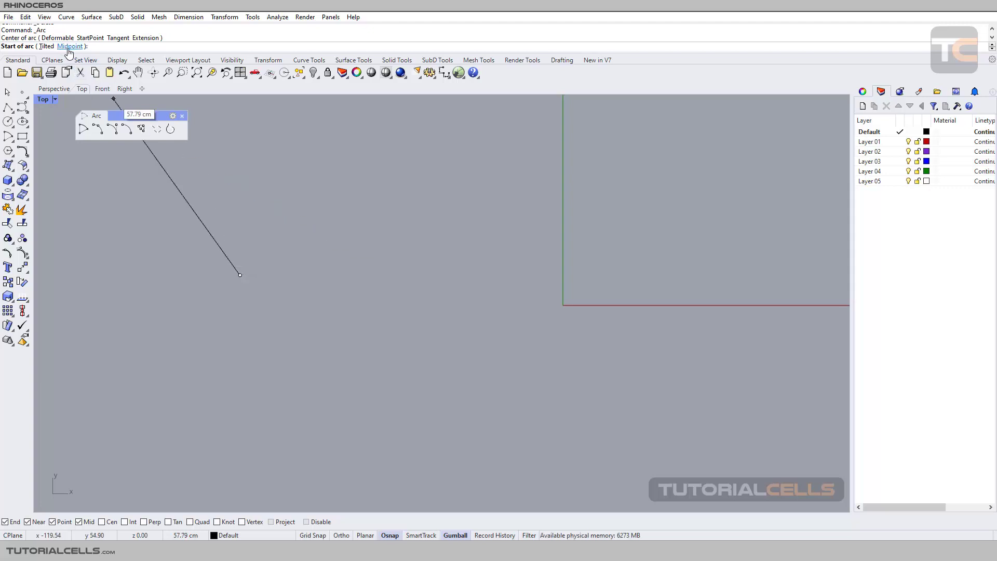
key(Escape)
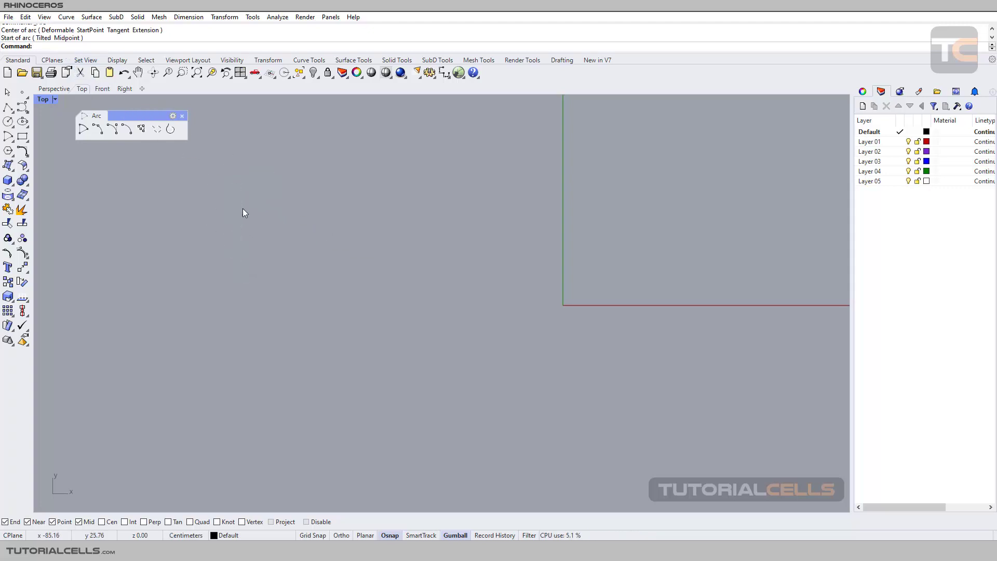
Draw an arc with the Midpoint option, placing its midpoint about 28 cm horizontally from the centre and spanning slightly more than a half circle.
click(84, 129)
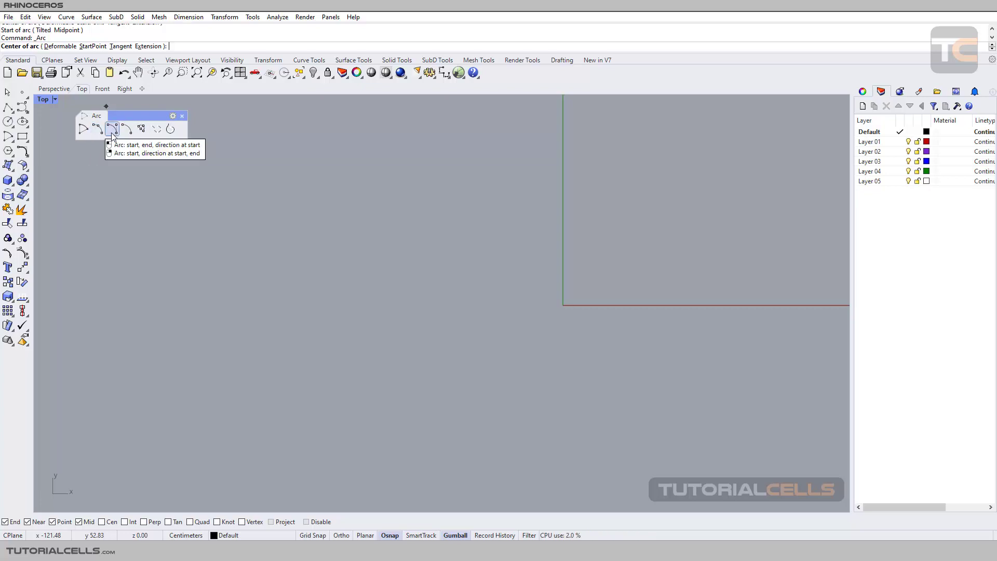
click(182, 240)
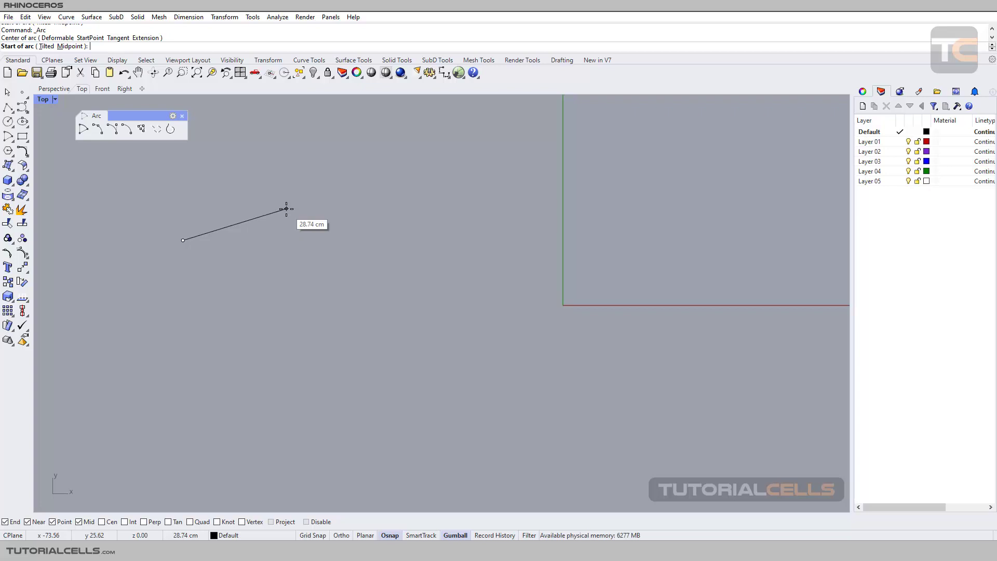
click(77, 47)
scroll(359, 244, down, 3)
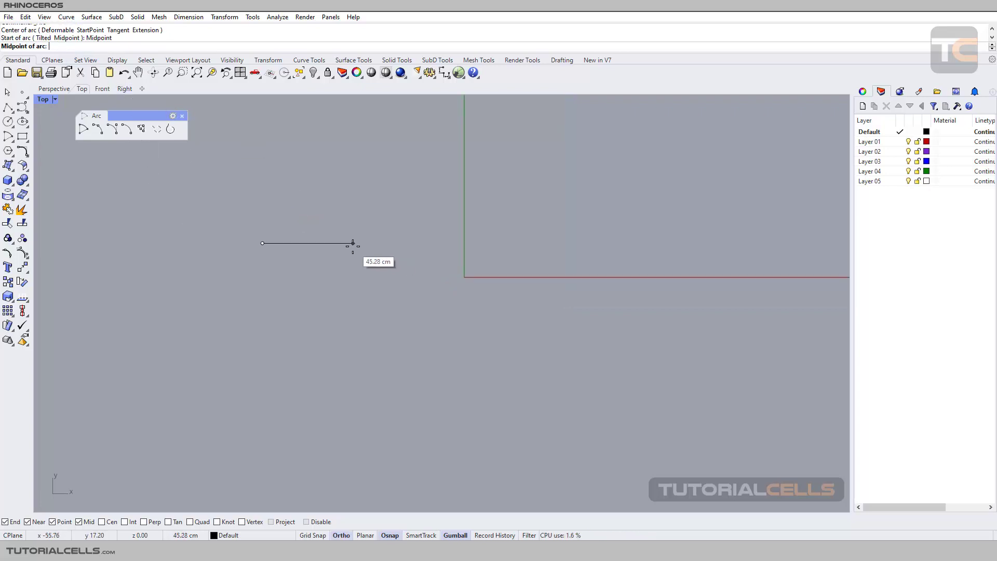
key(F8)
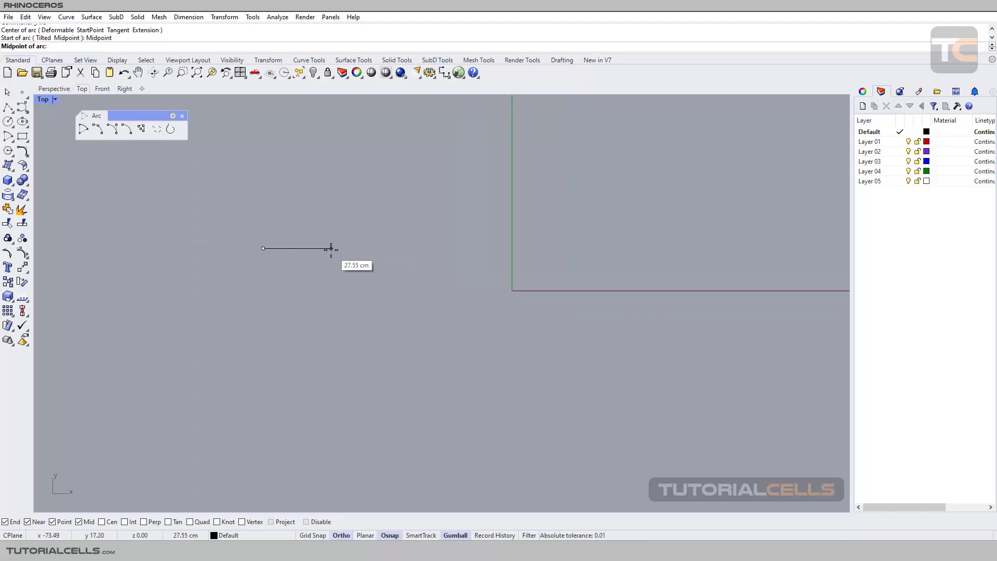
click(331, 249)
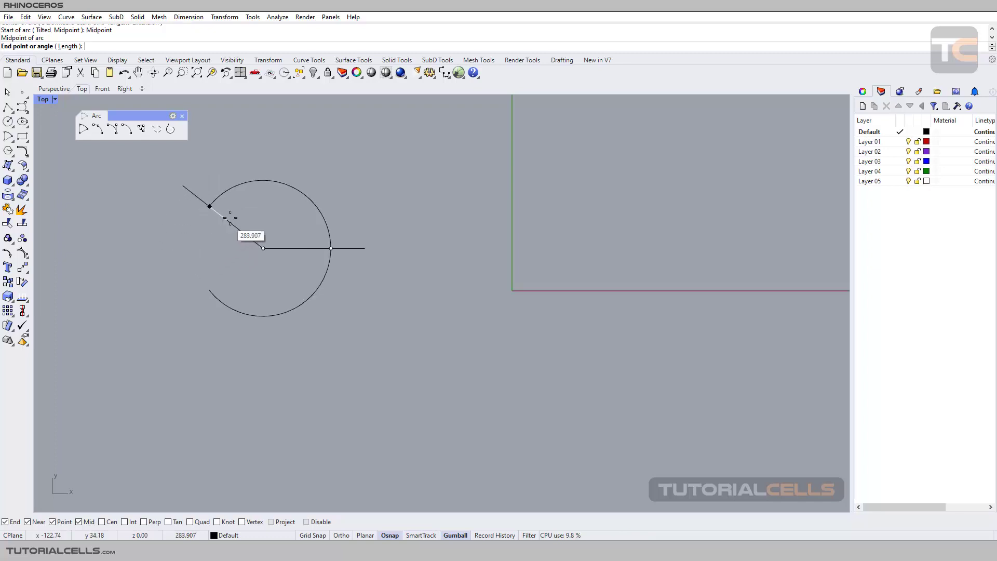
click(255, 207)
scroll(242, 213, up, 2)
right_drag(245, 214, 152, 235)
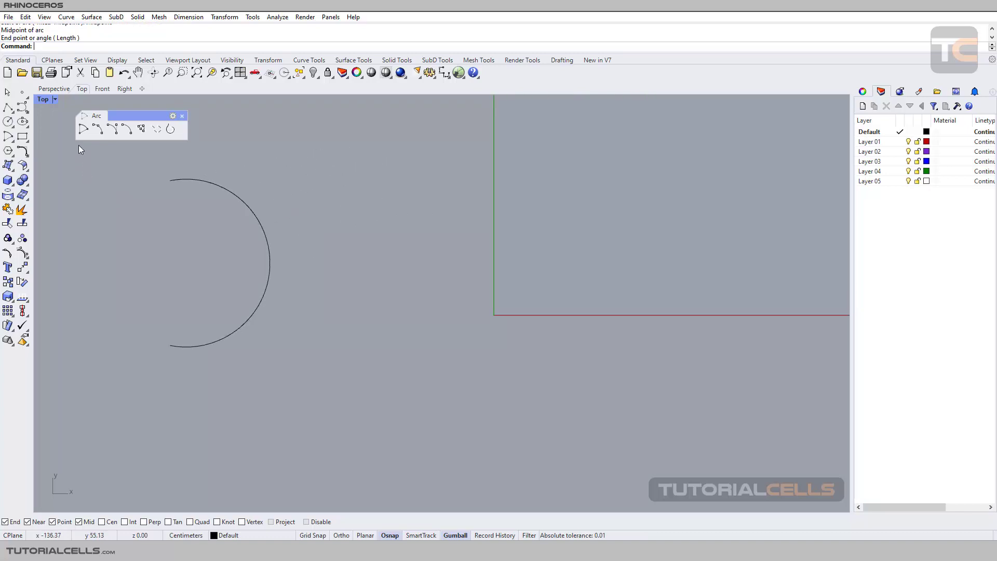
Switch from the Top viewport to the Perspective viewport.
click(83, 130)
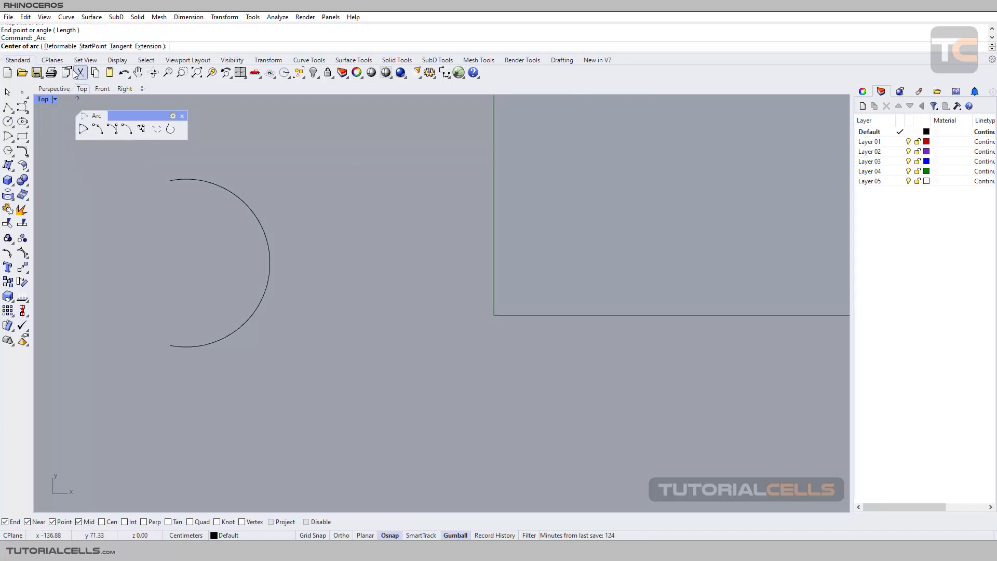
right_drag(318, 229, 253, 214)
click(42, 89)
key(Escape)
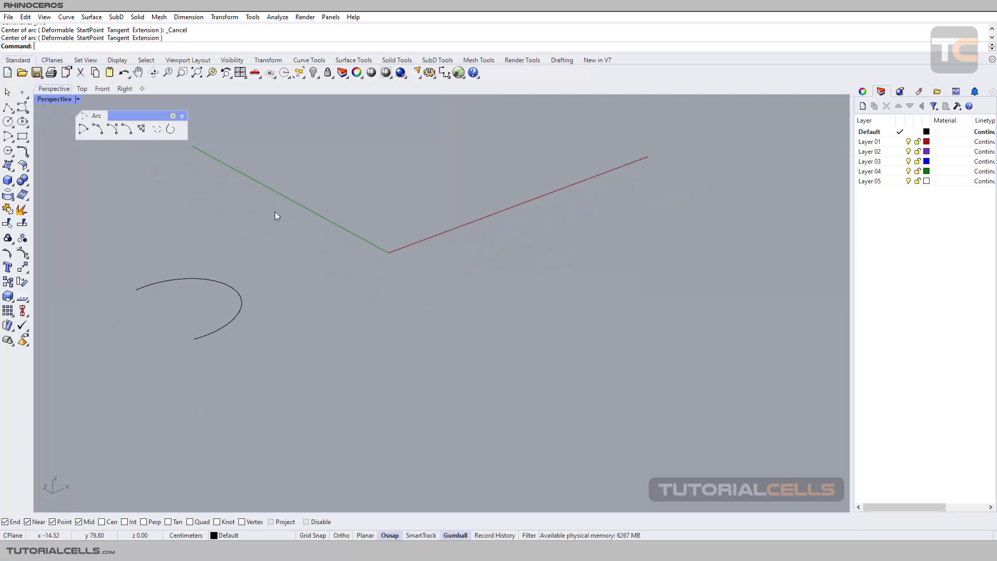
Draw a vertical line rising from the construction plane, between the existing arc and the origin.
click(8, 110)
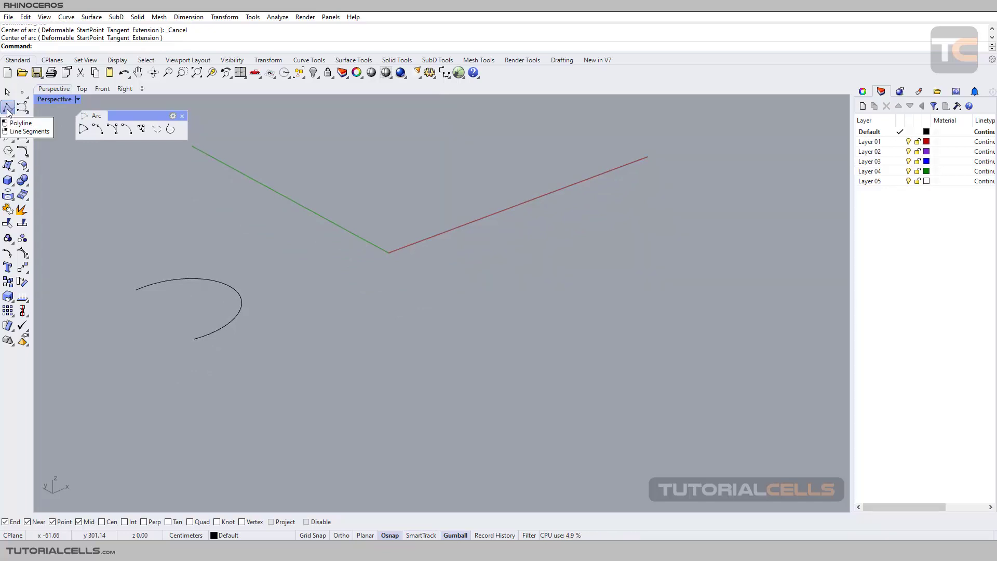
click(78, 110)
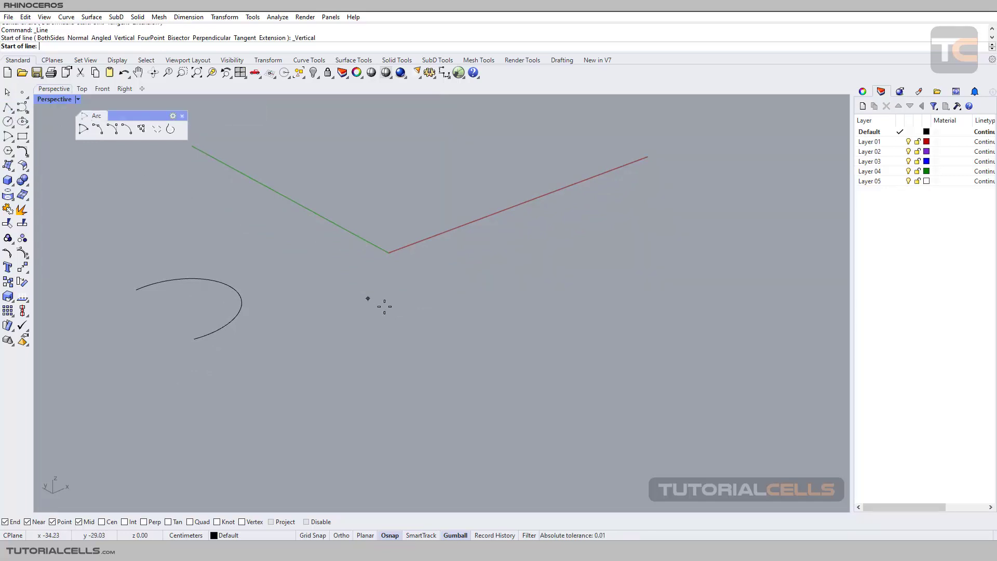
click(315, 253)
click(329, 169)
right_drag(309, 218, 328, 249)
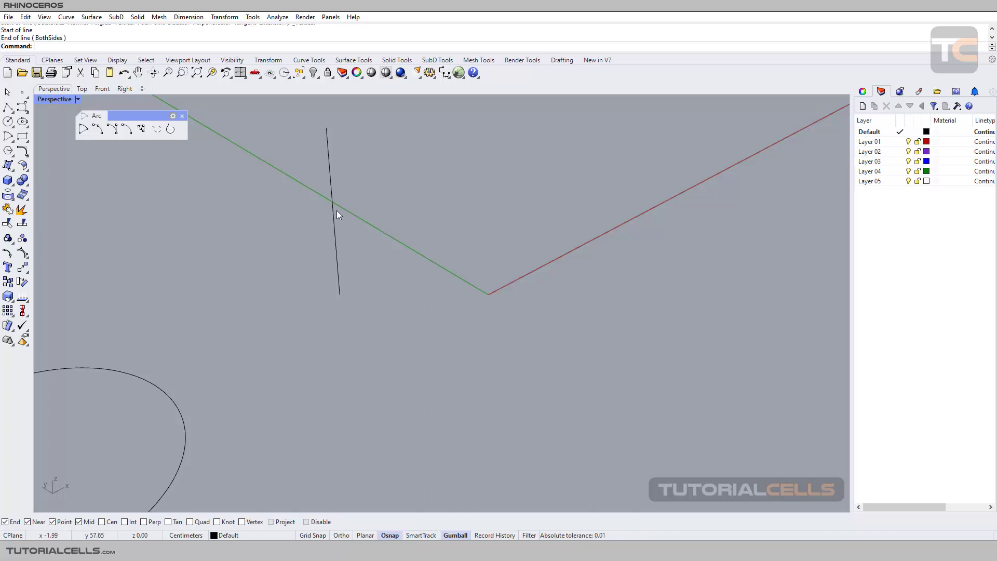
click(84, 133)
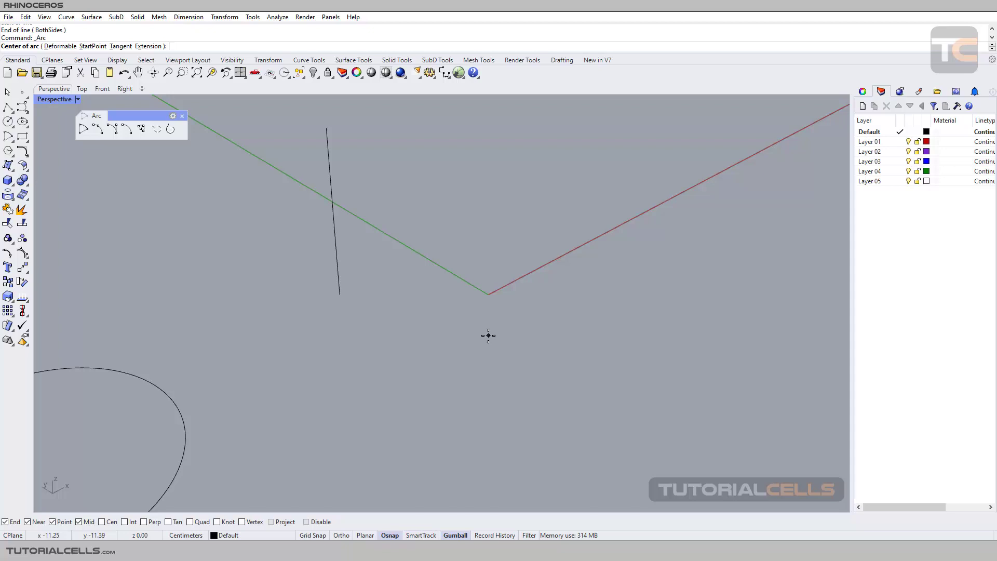
click(488, 336)
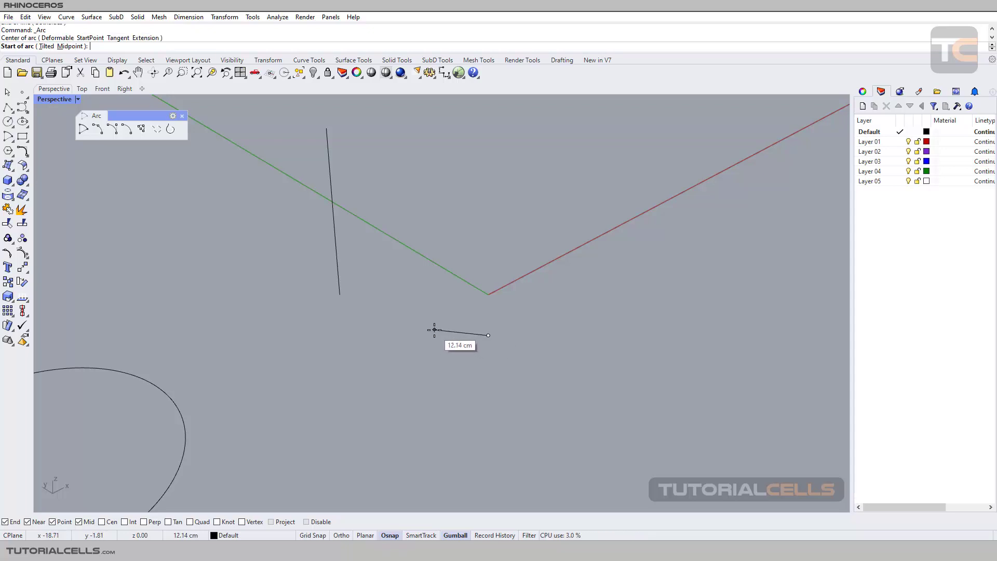
click(340, 296)
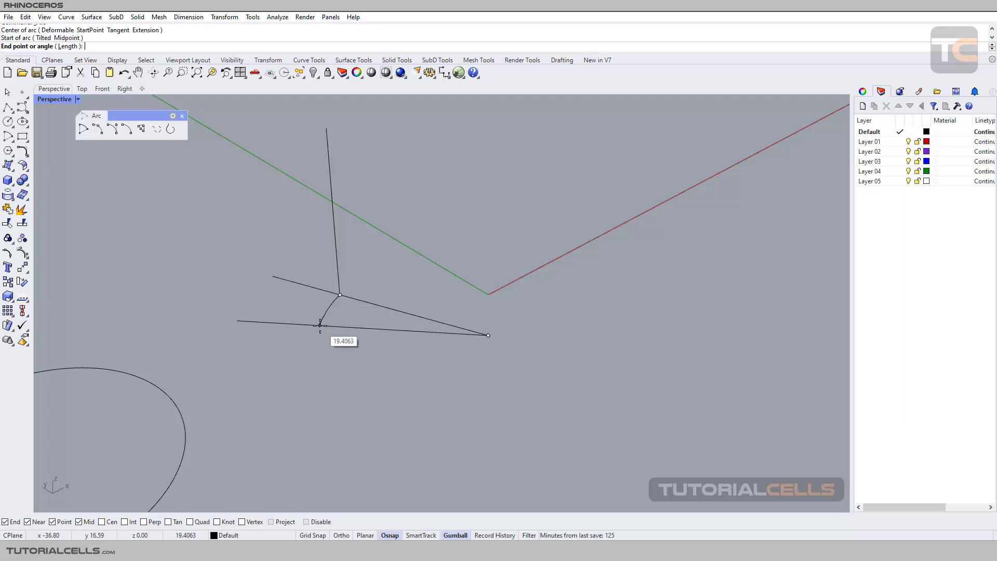
key(Escape)
Draw an arc with the Tilted option, starting it at the vertical line's lower end and orienting its plane upward along that line.
click(82, 129)
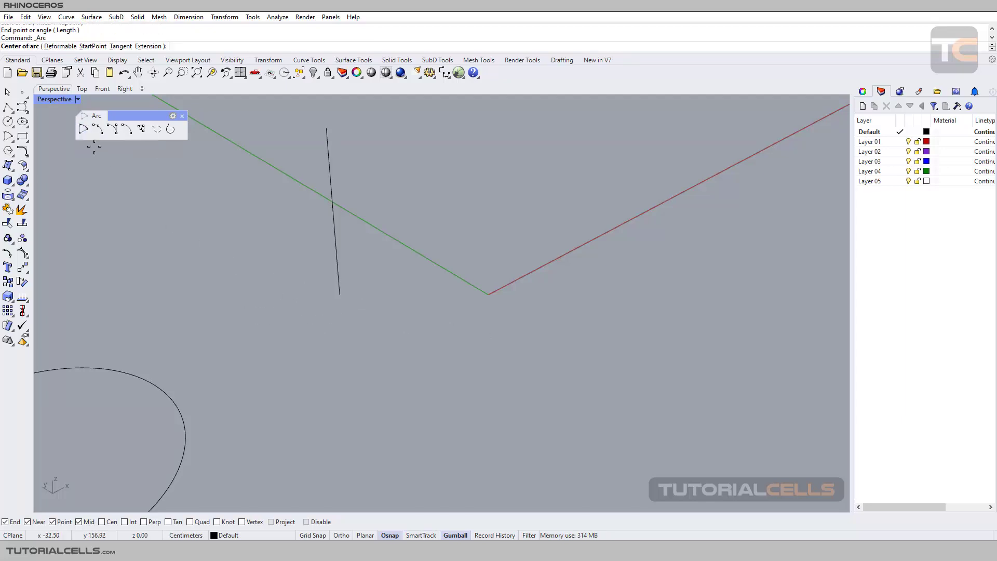
click(452, 327)
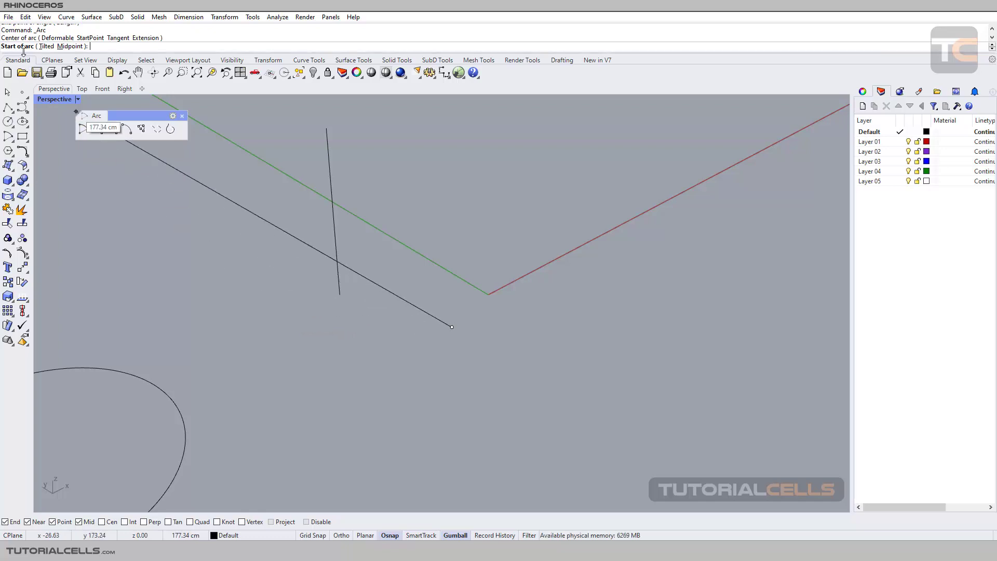
click(45, 47)
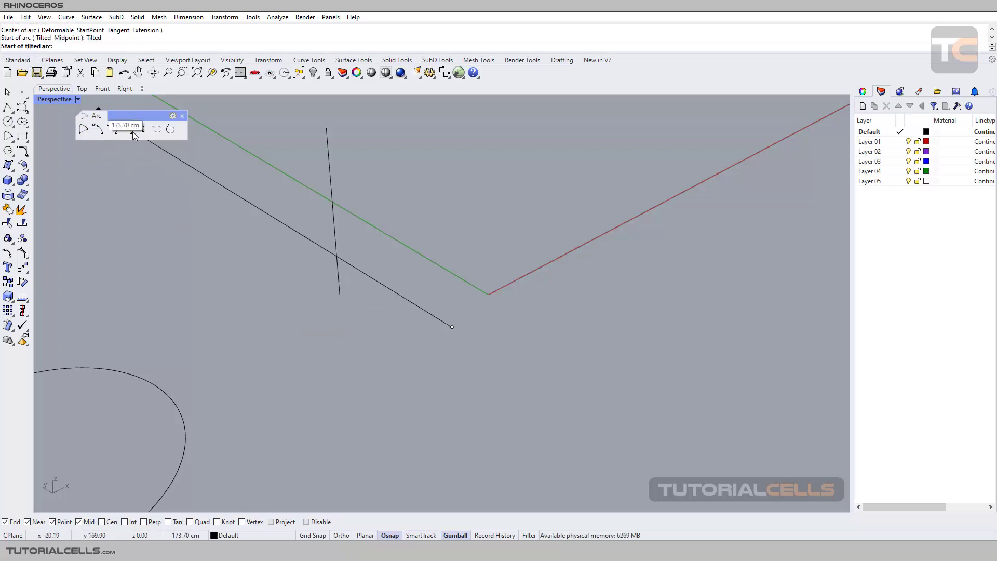
click(340, 295)
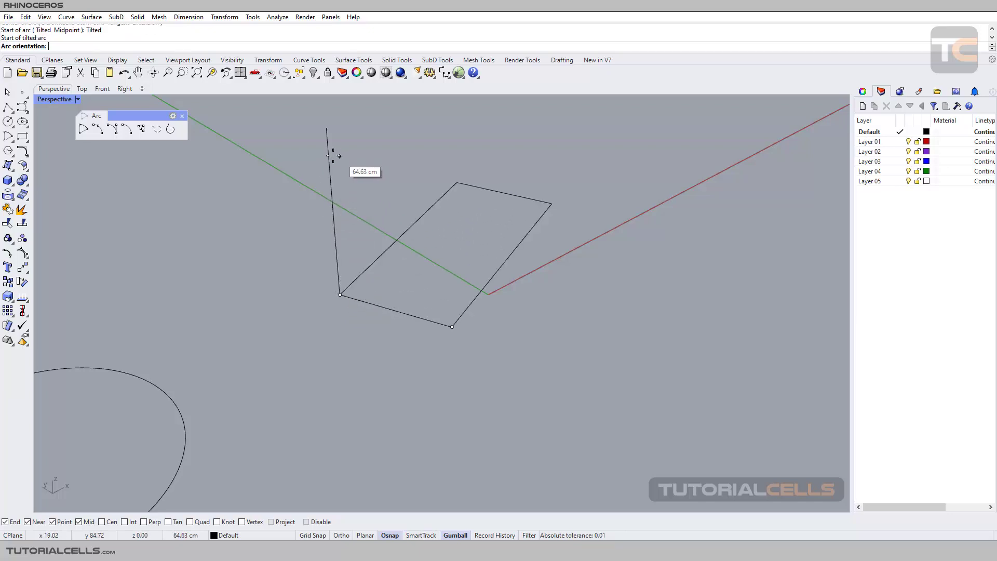
scroll(331, 158, down, 2)
right_drag(330, 158, 302, 175)
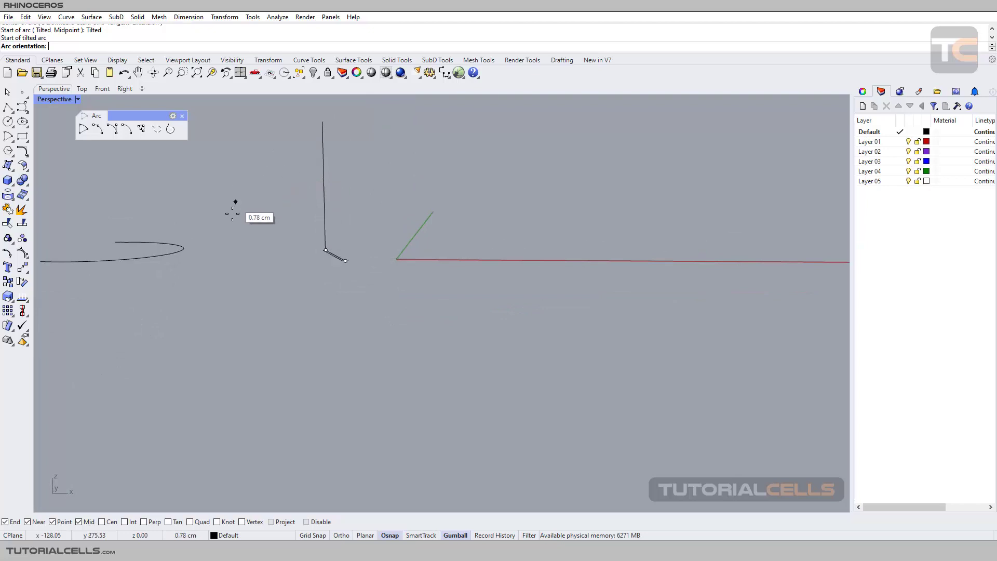
click(323, 138)
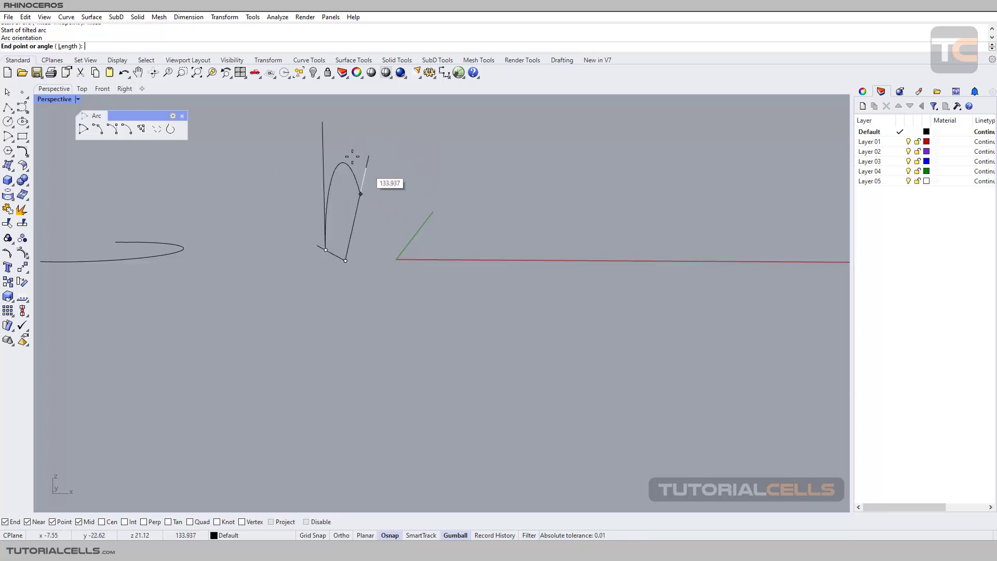
right_drag(343, 192, 376, 202)
Slant the vertical line by moving its upper end point in the positive X direction.
click(329, 188)
click(328, 132)
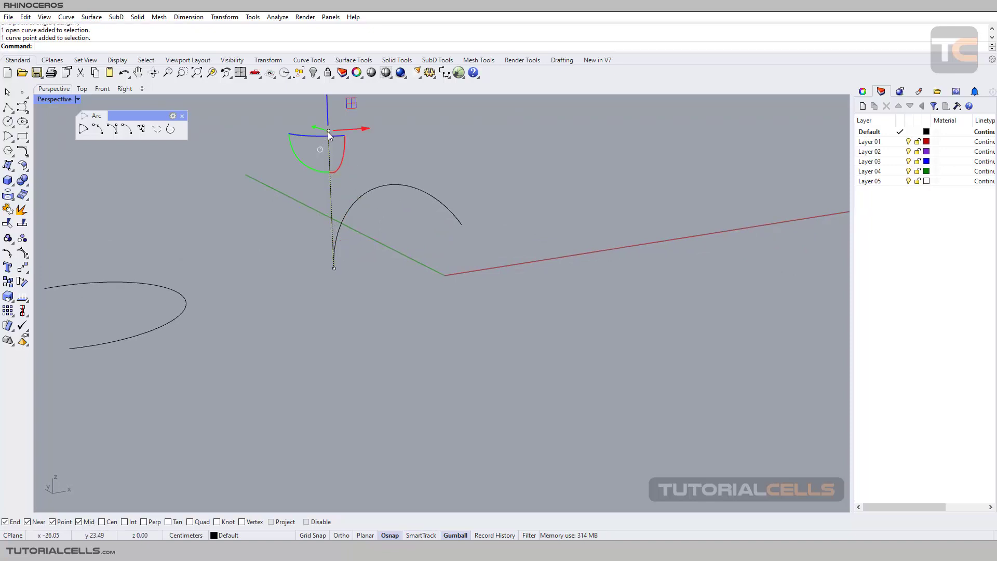
drag(337, 130, 374, 126)
Delete the tilted arc that starts at the slanted line's lower end.
click(423, 193)
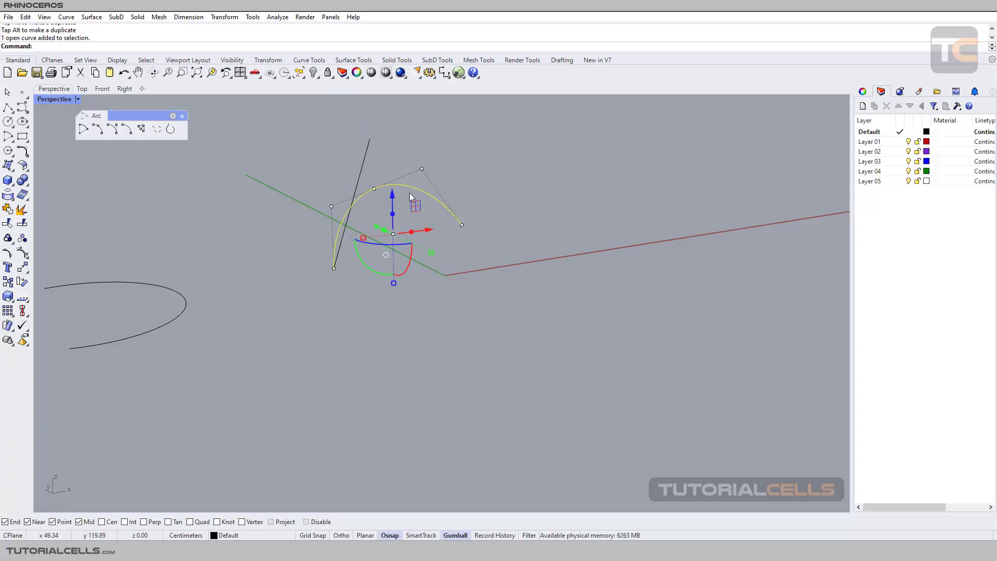
key(Delete)
right_drag(332, 190, 300, 200)
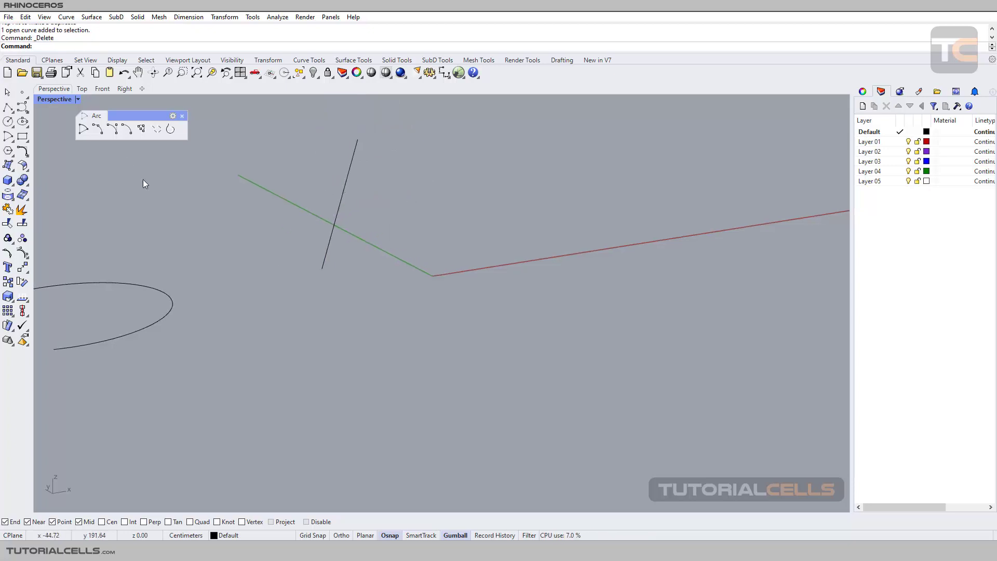
Draw another Tilted arc, centred between the slanted line and the origin, starting at the line's midpoint and oriented out of the construction plane.
click(97, 129)
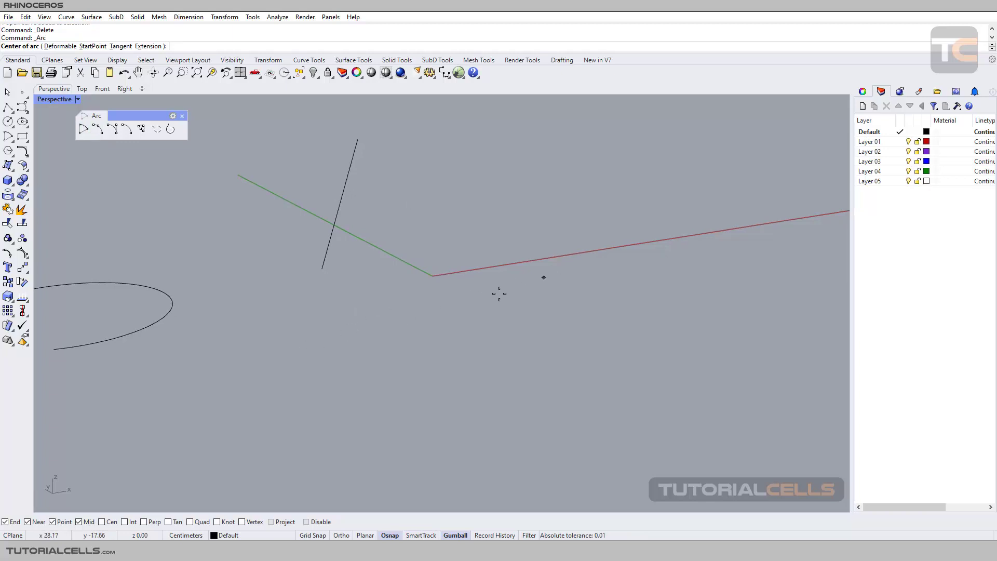
click(408, 308)
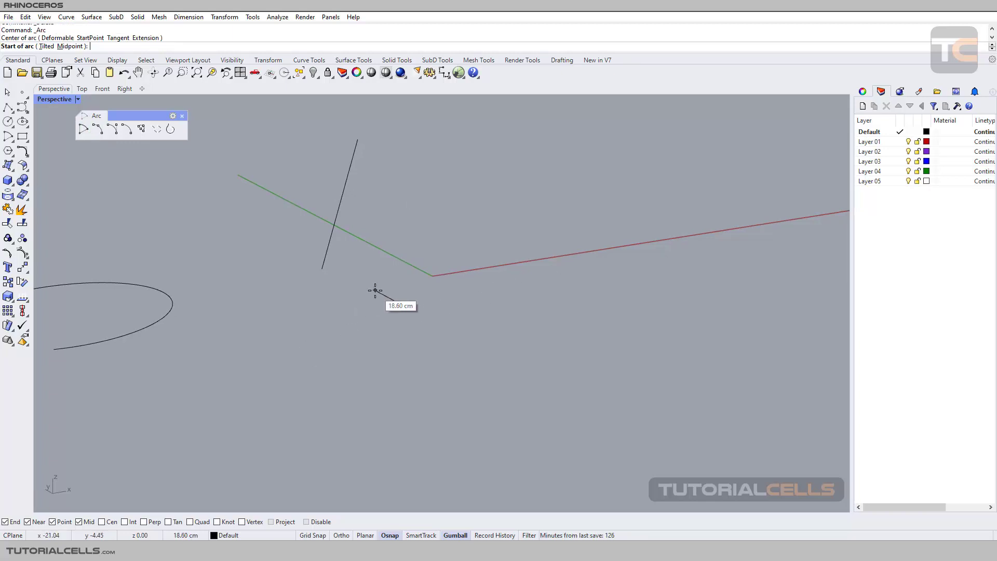
click(46, 47)
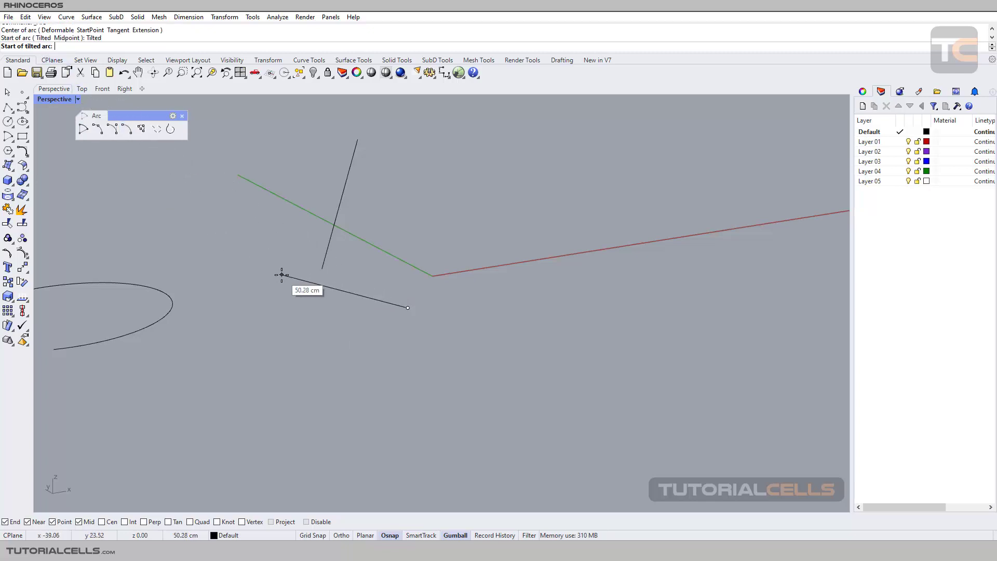
click(340, 203)
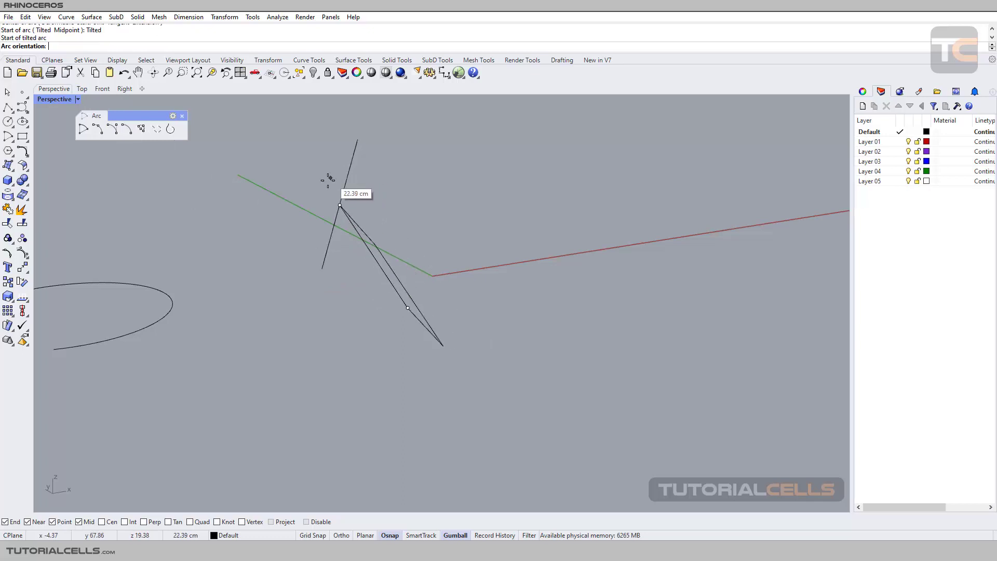
scroll(358, 208, down, 5)
right_drag(358, 209, 328, 191)
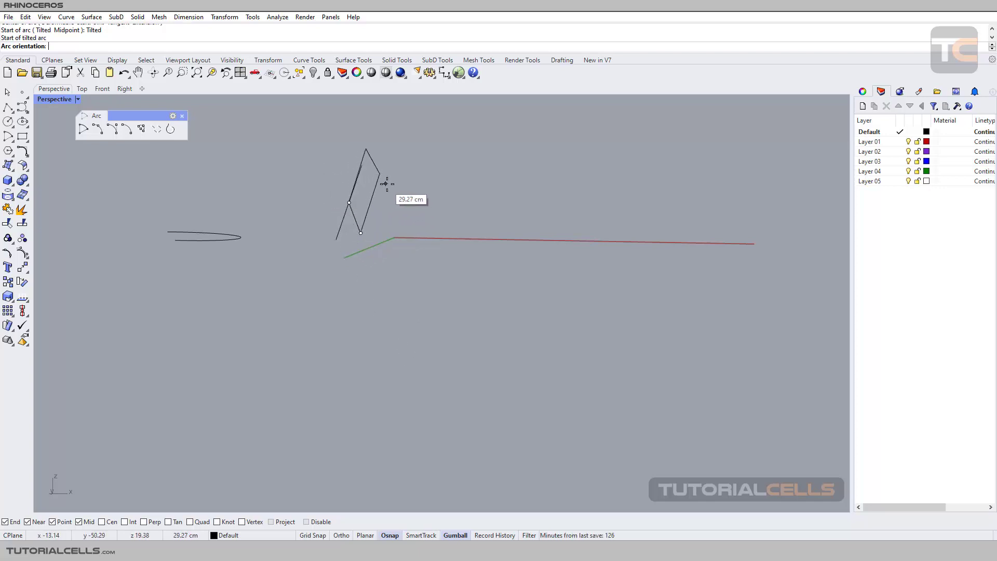
click(325, 197)
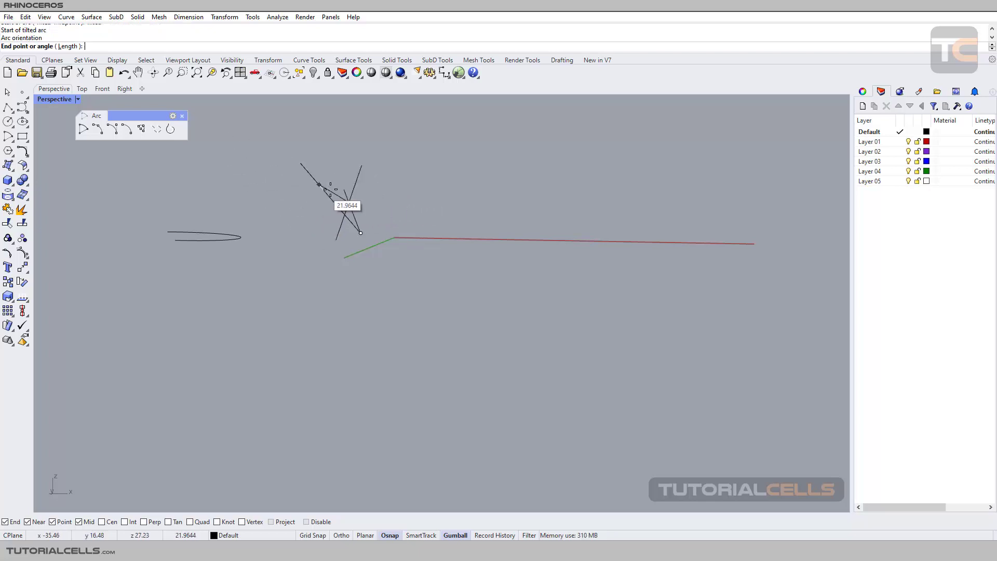
click(338, 204)
right_drag(338, 204, 464, 160)
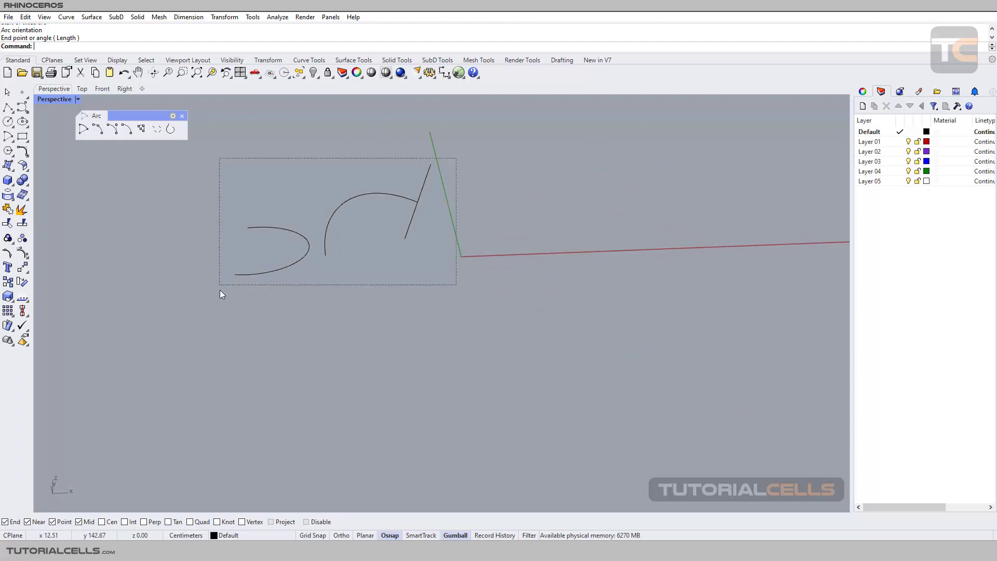
drag(219, 290, 246, 300)
click(366, 292)
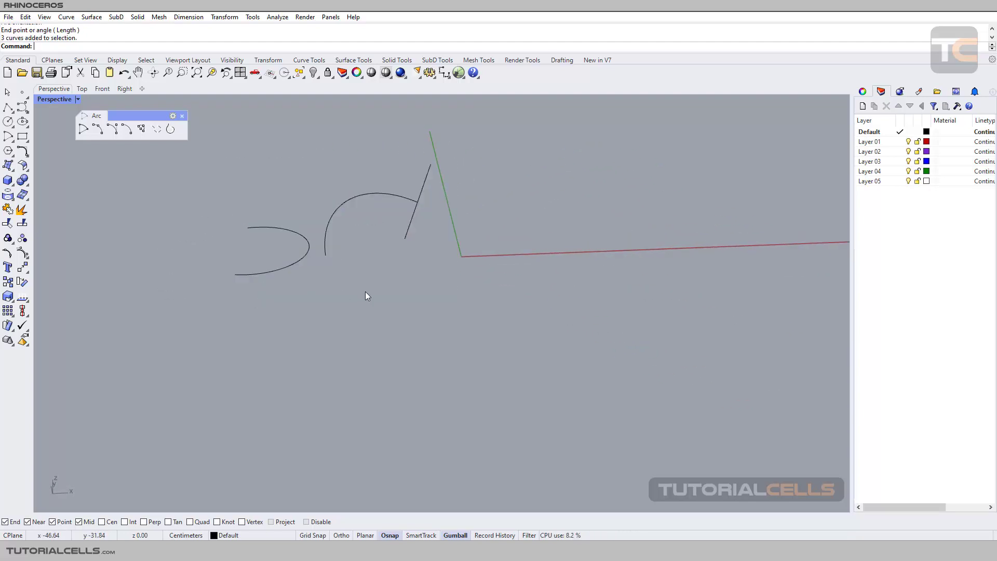
Draw a third Tilted arc starting on the previous tilted arc, about 65 cm from its centre, oriented toward the slanted line's upper end.
click(84, 129)
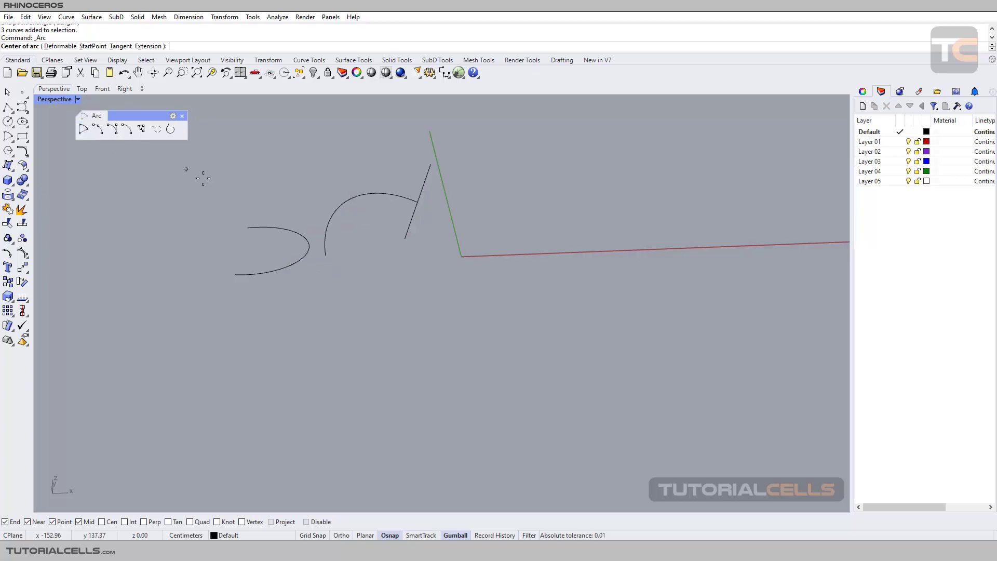
right_drag(229, 191, 255, 199)
click(420, 314)
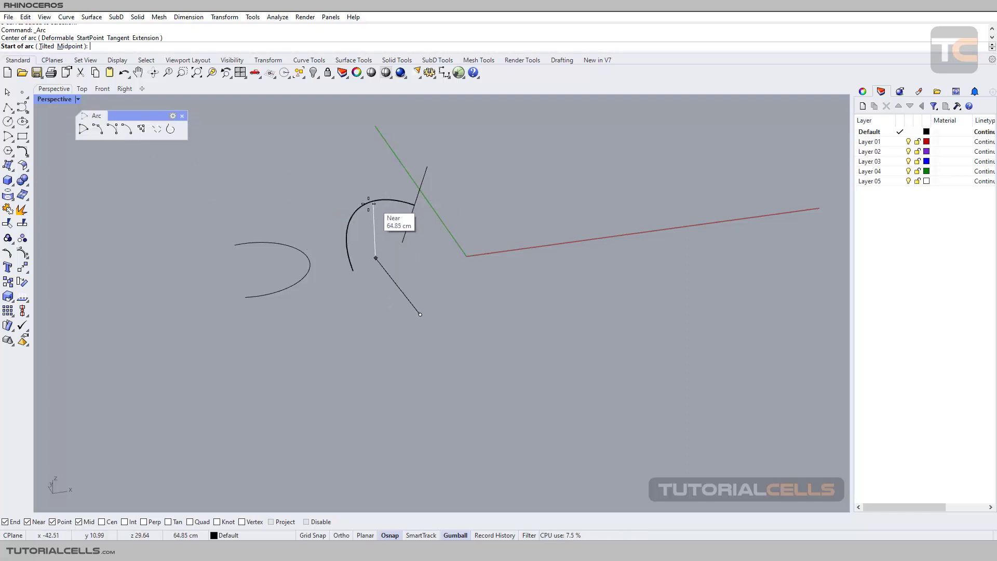
click(46, 47)
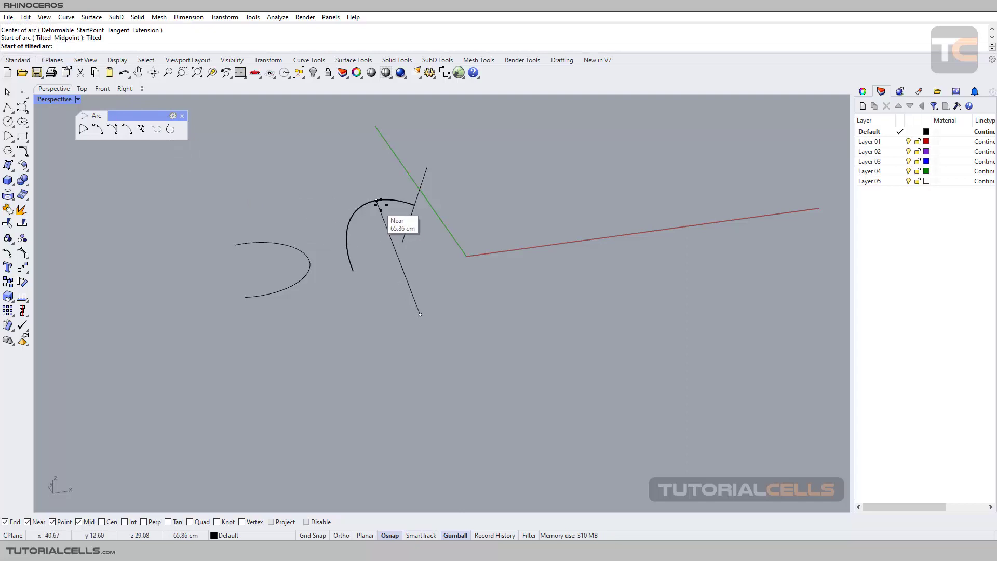
mouse_move(378, 207)
right_down()
mouse_move(387, 188)
mouse_move(404, 188)
mouse_move(367, 201)
mouse_move(372, 196)
right_up()
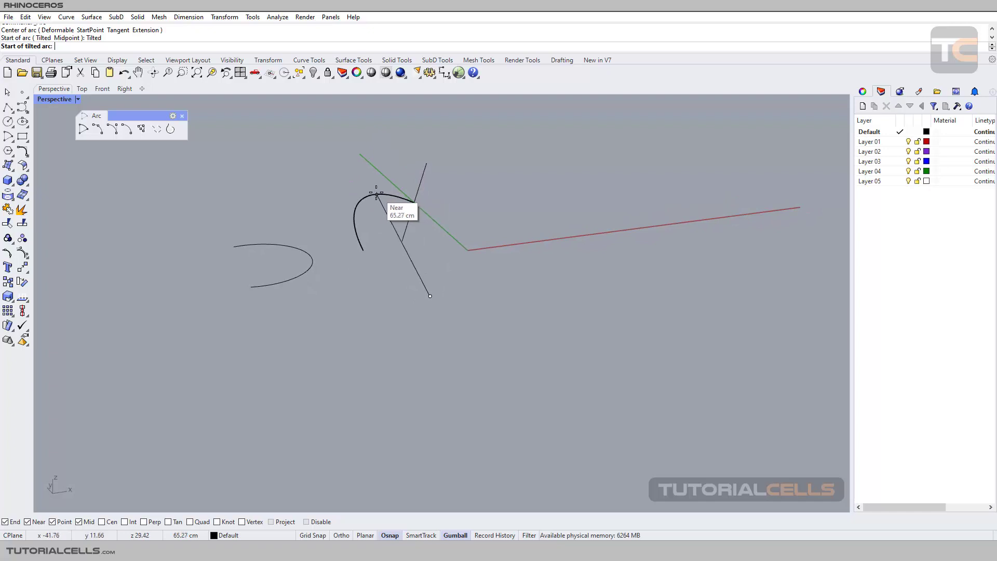
click(372, 195)
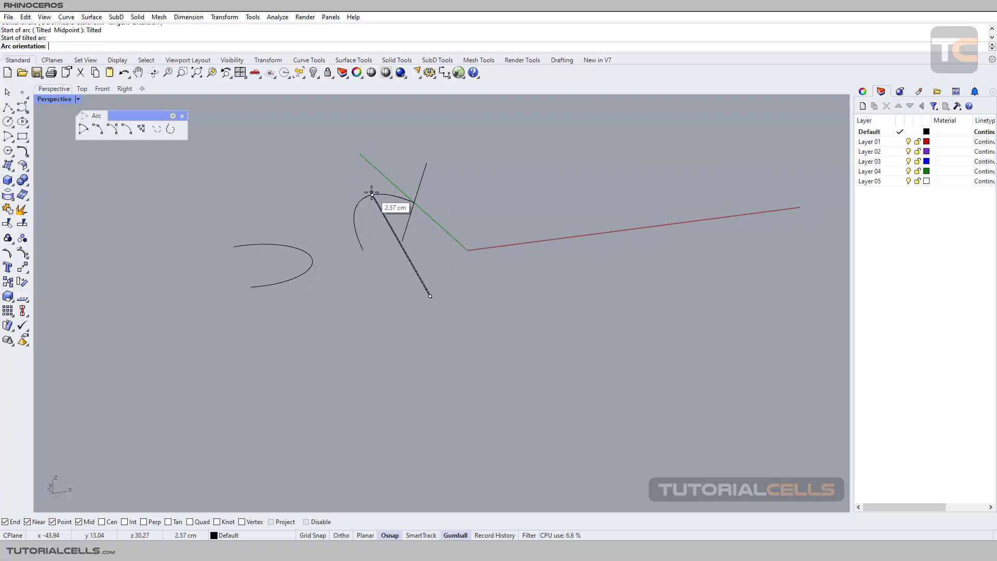
click(425, 164)
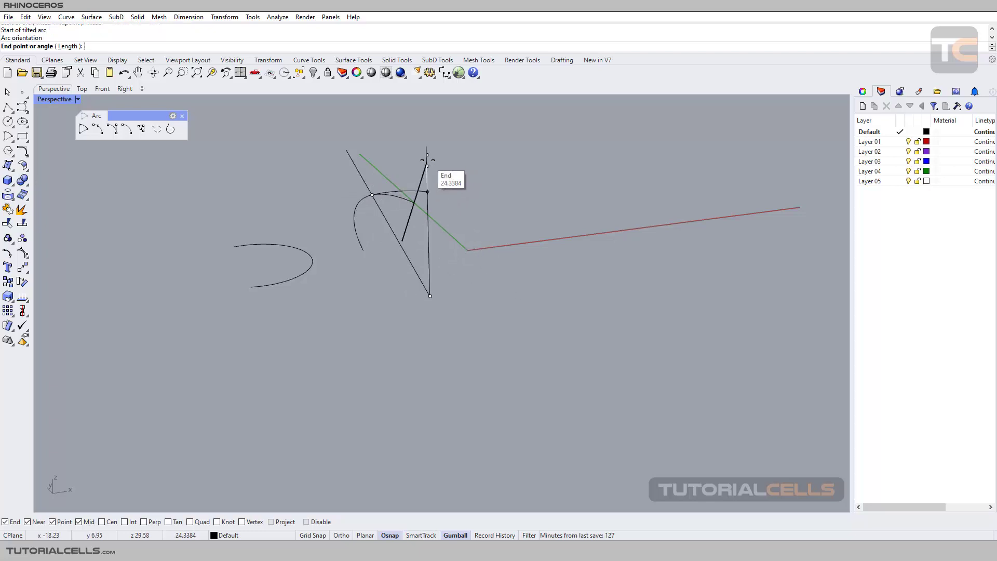
click(535, 256)
Select all three arcs and the slanted line together and delete them.
right_drag(535, 256, 465, 225)
drag(274, 277, 270, 283)
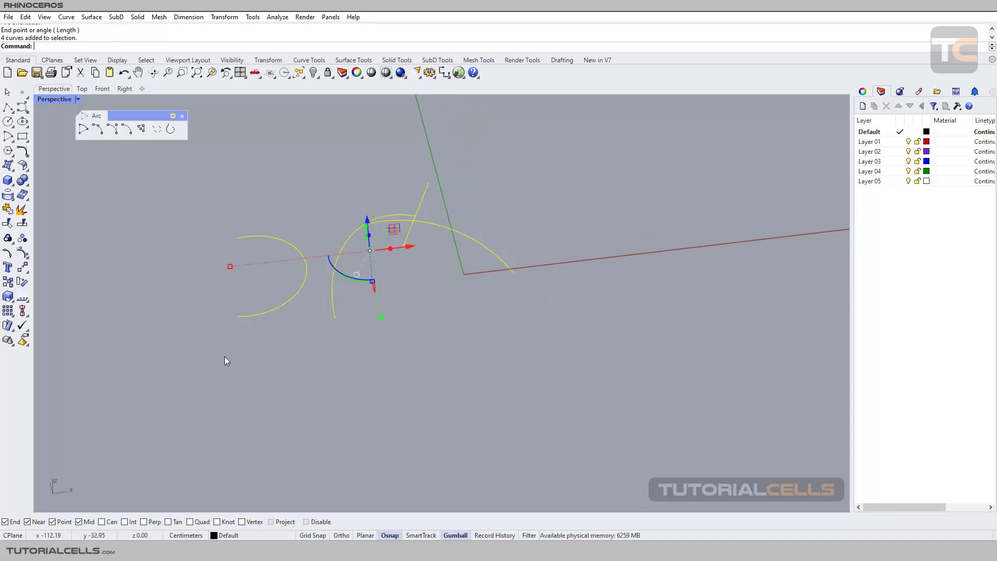
key(Delete)
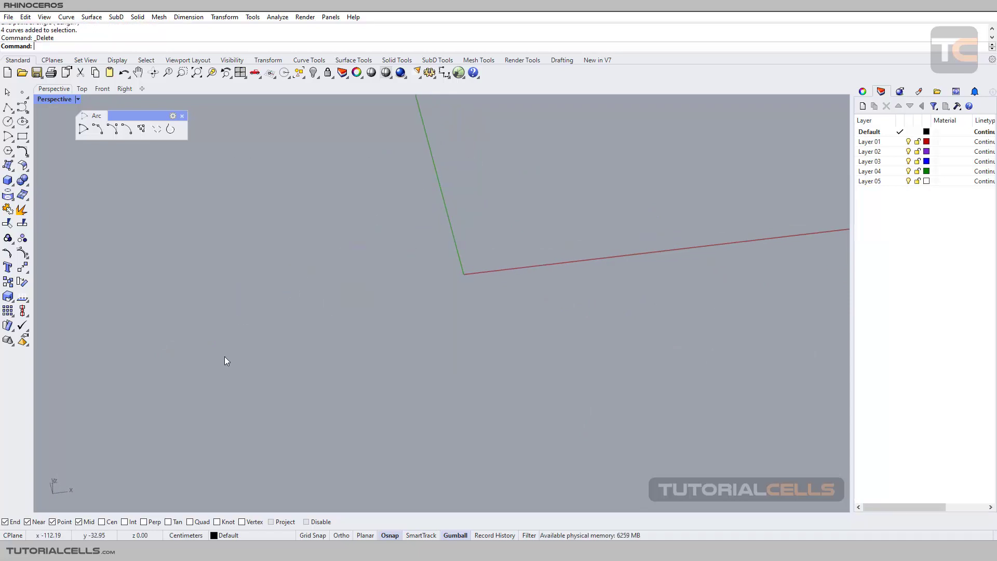
In the Top viewport, draw an upward-bulging arc by its start, end and a point on it, with level ends on either side of the Y axis.
click(96, 131)
click(82, 88)
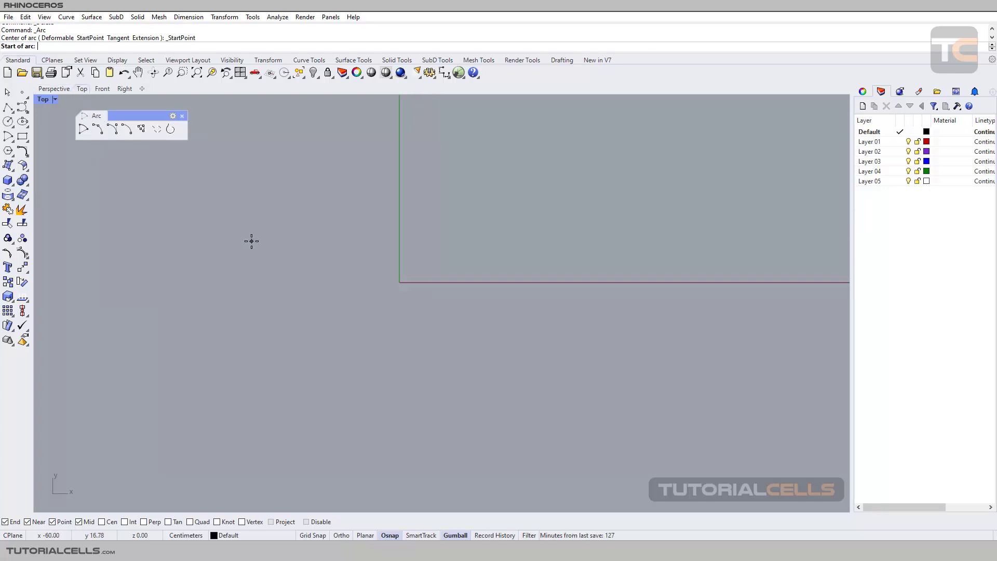
click(249, 258)
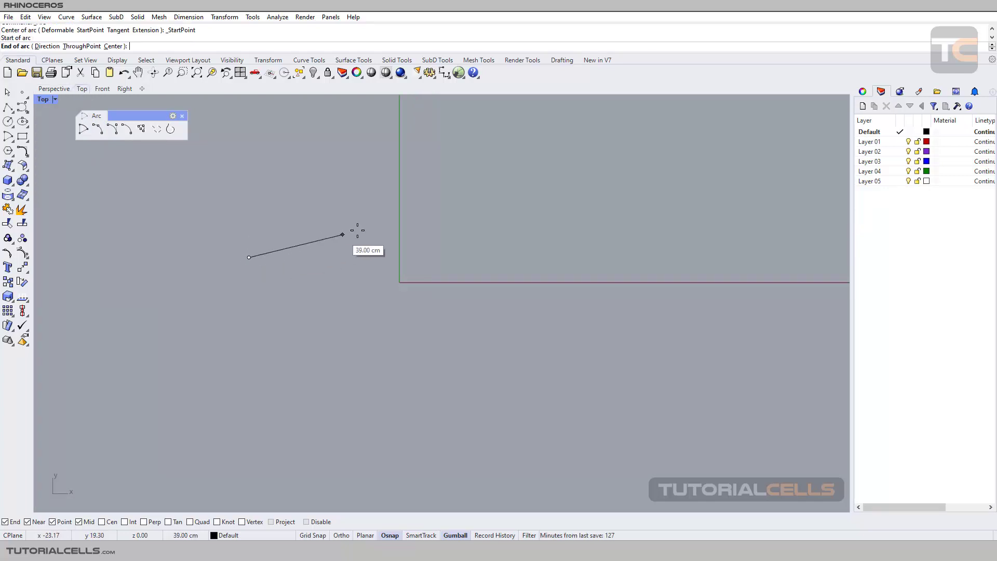
click(413, 257)
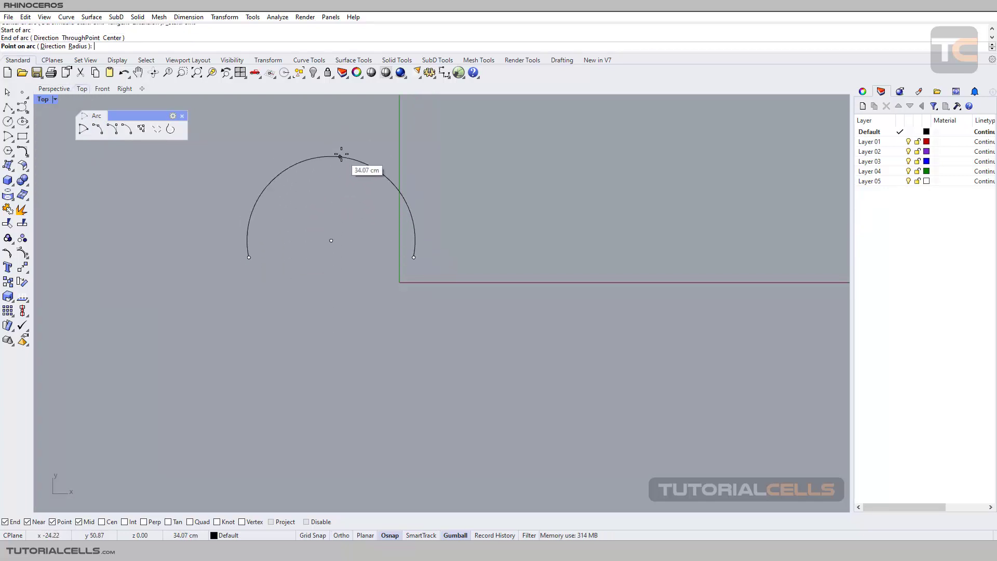
click(330, 187)
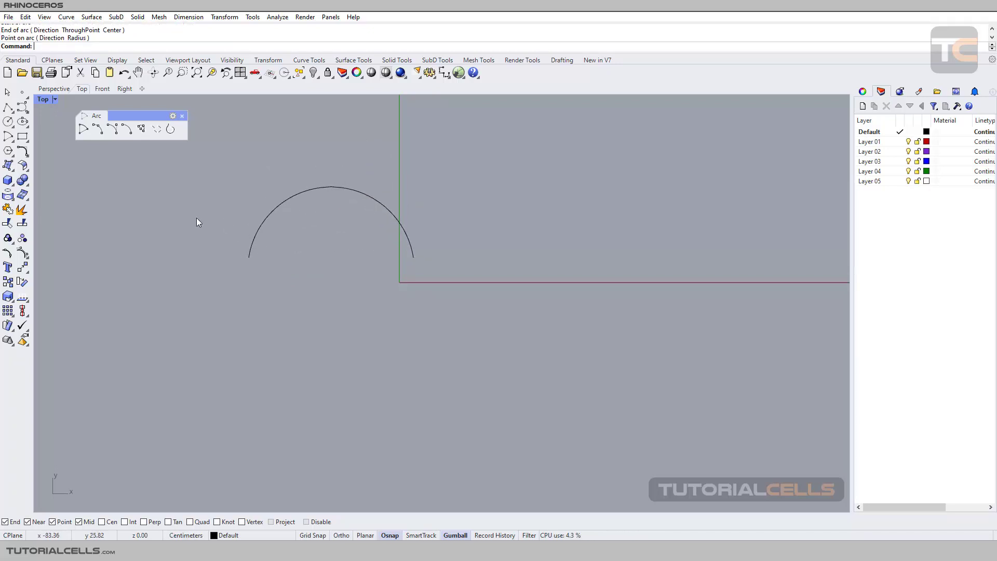
Draw a second upward-bulging arc above the first with the ThroughPoint option, specifying its start, a point on the arc and its end.
right_drag(197, 220, 213, 254)
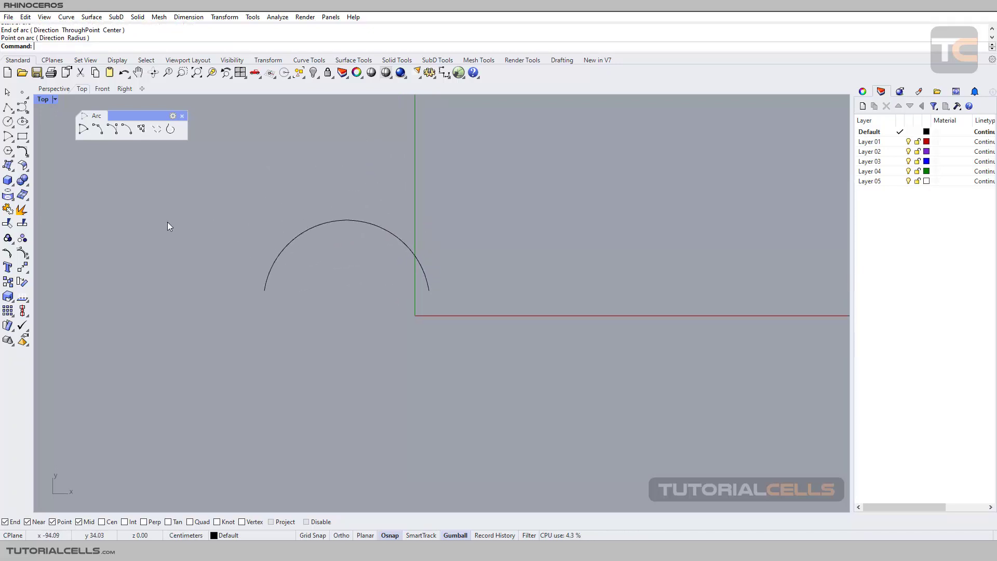
click(98, 129)
click(275, 185)
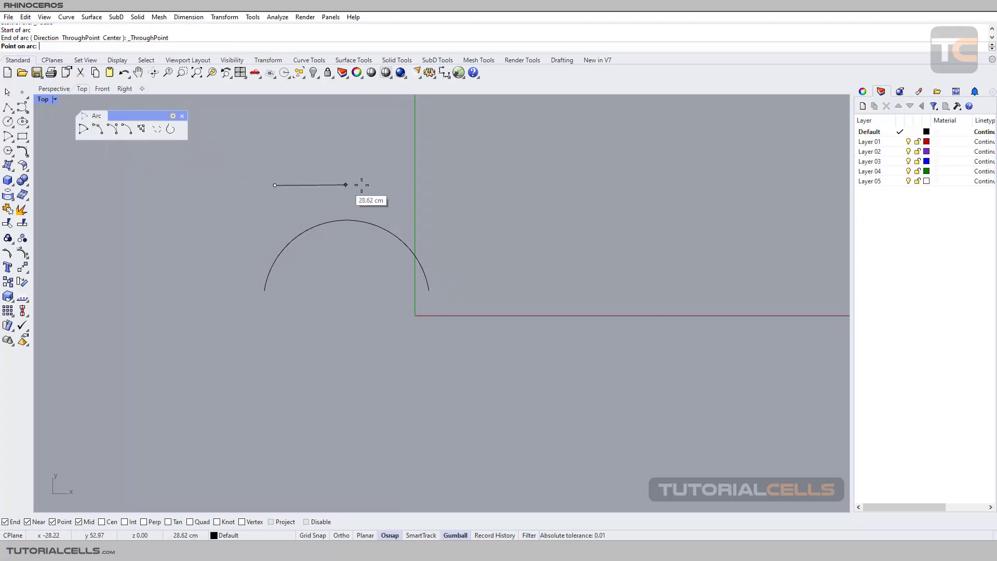
click(347, 115)
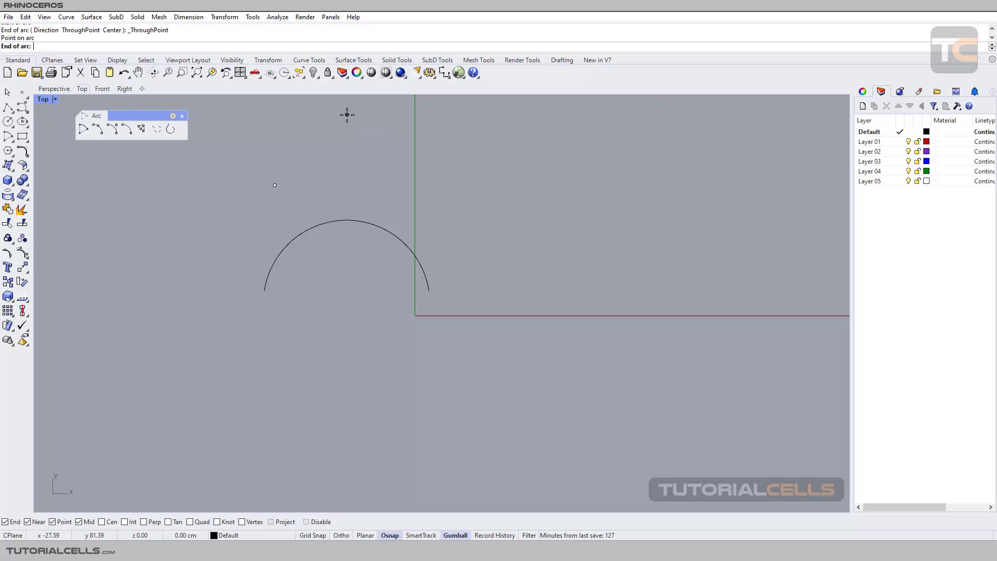
click(425, 201)
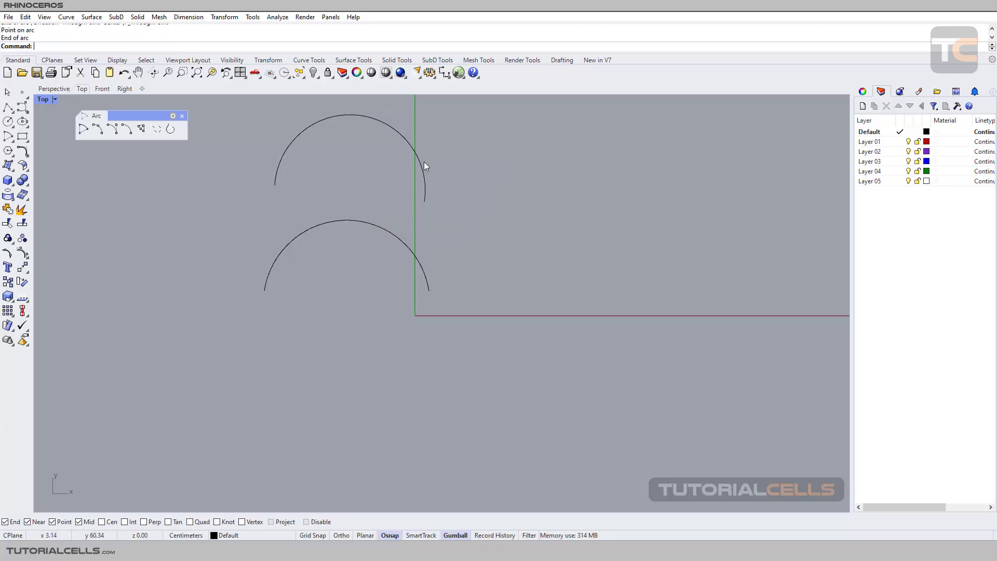
right_drag(310, 185, 95, 227)
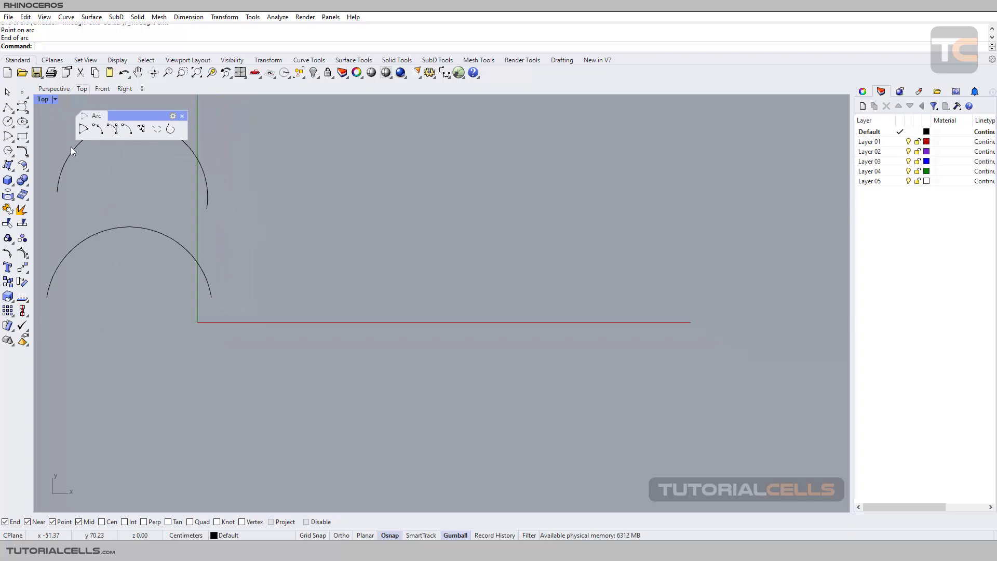
click(95, 129)
click(293, 240)
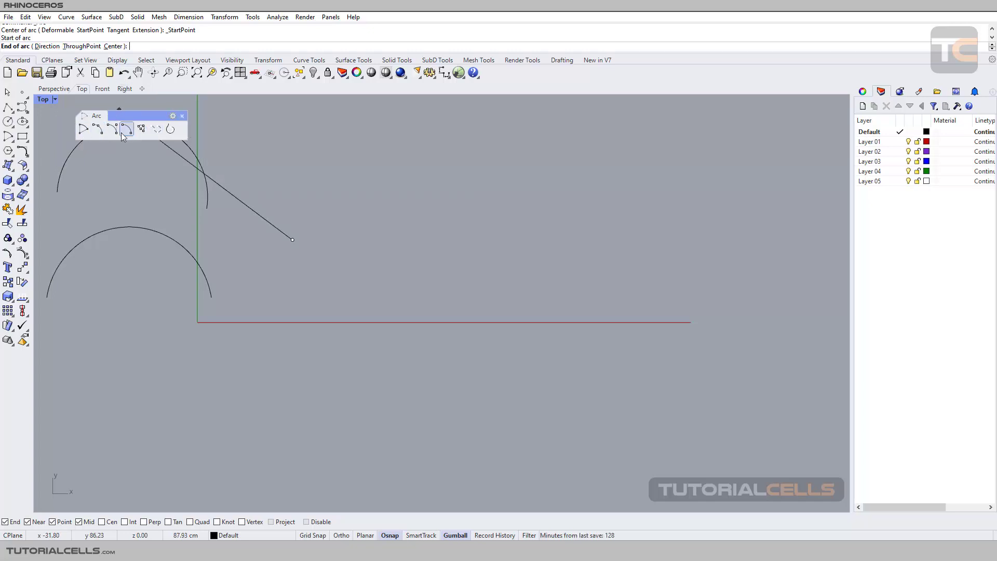
key(Escape)
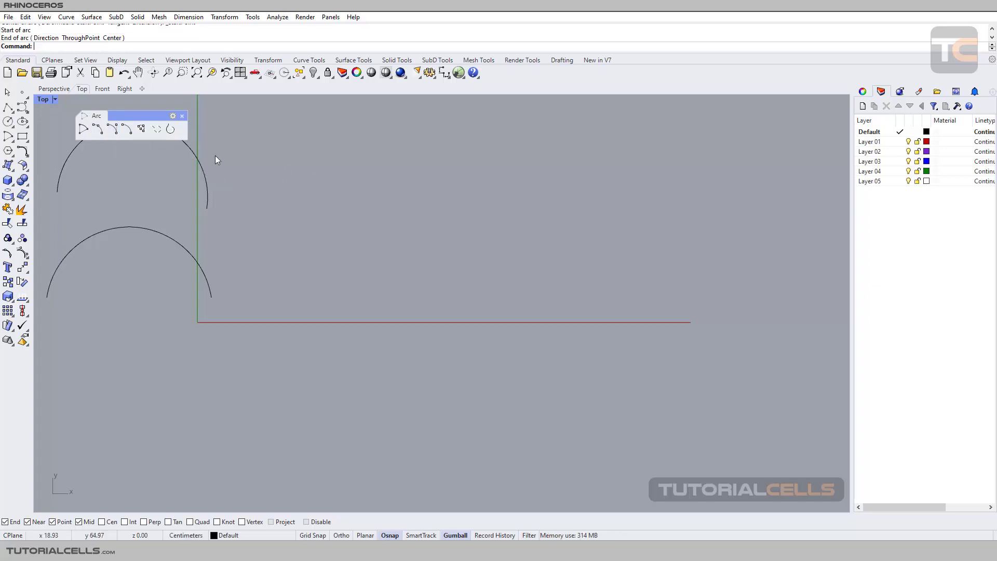
Draw an upward-bulging arc above the X axis by level start and end points, with a nearly vertical direction at its start.
right_drag(149, 159, 131, 151)
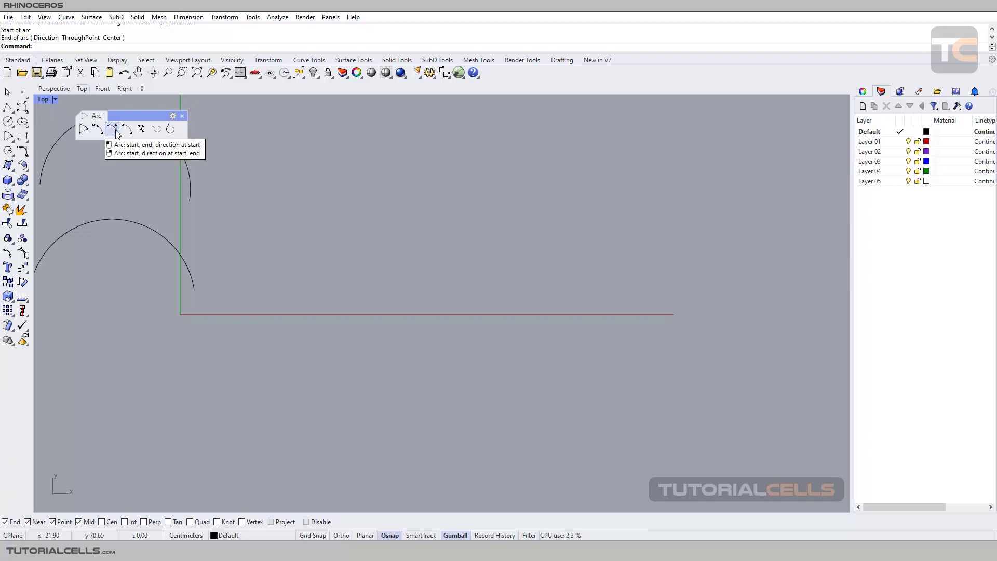
click(113, 129)
click(358, 223)
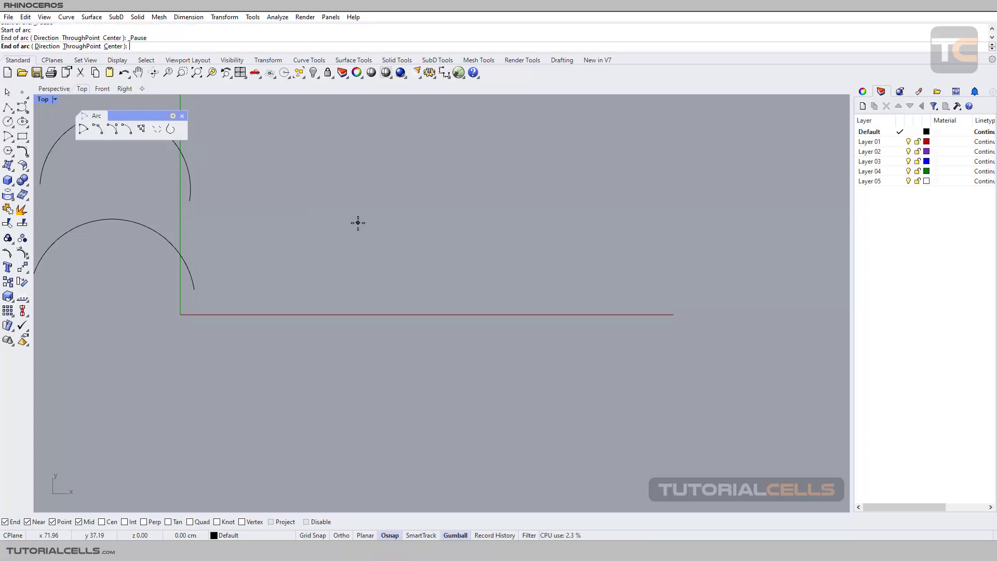
click(549, 223)
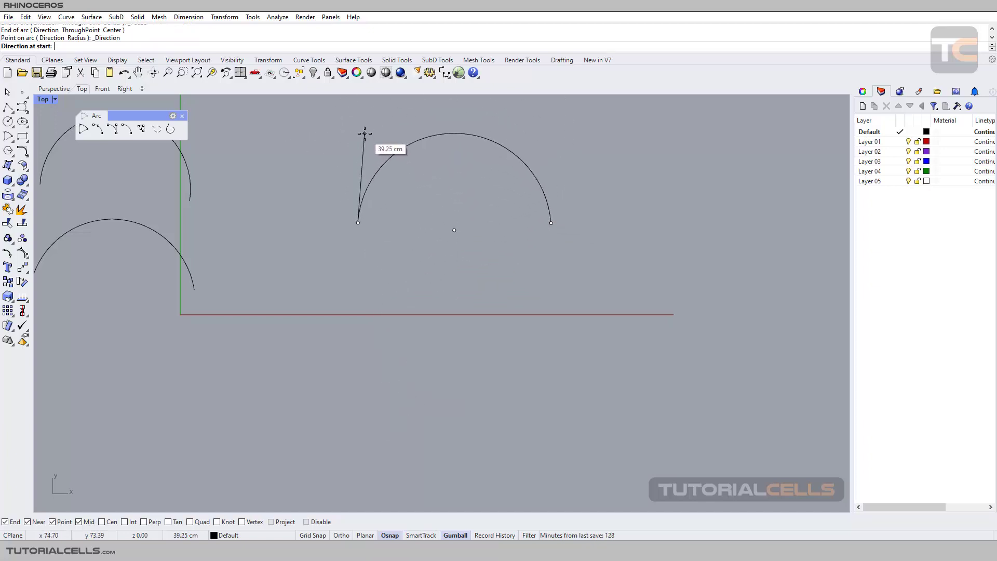
click(363, 134)
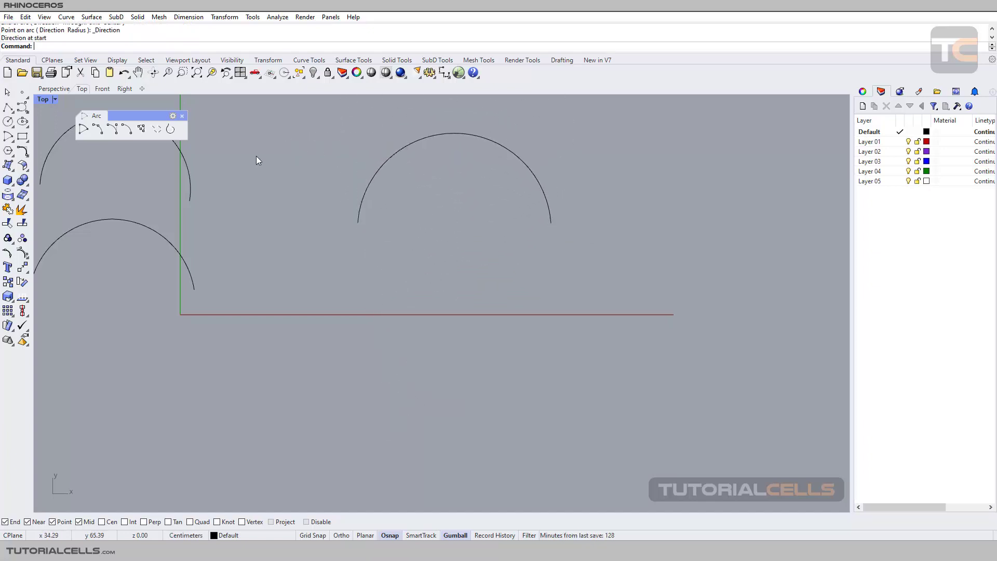
Draw an arc by start, direction and end, starting near the X axis with its direction along the axis and ending below it.
click(116, 132)
click(319, 316)
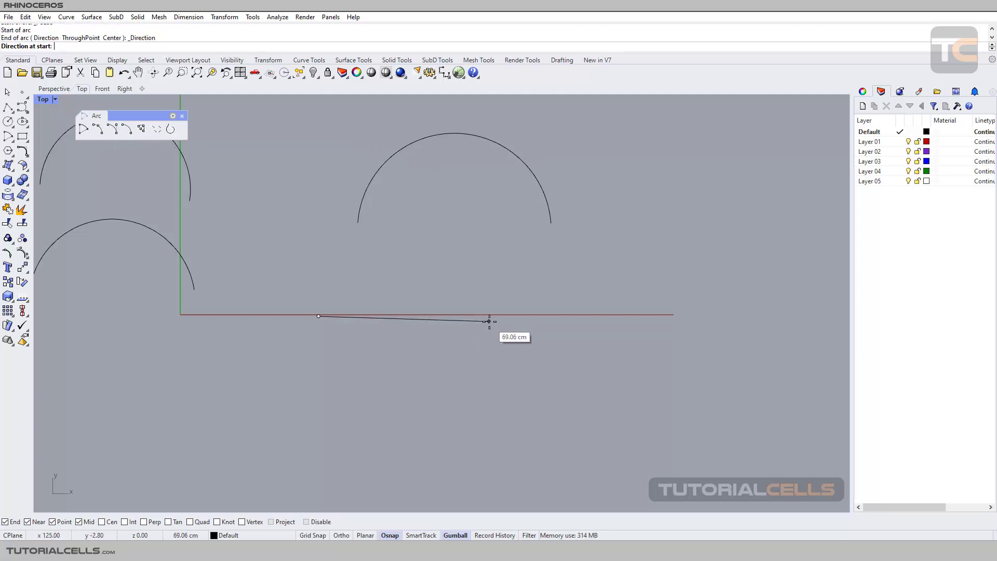
click(509, 319)
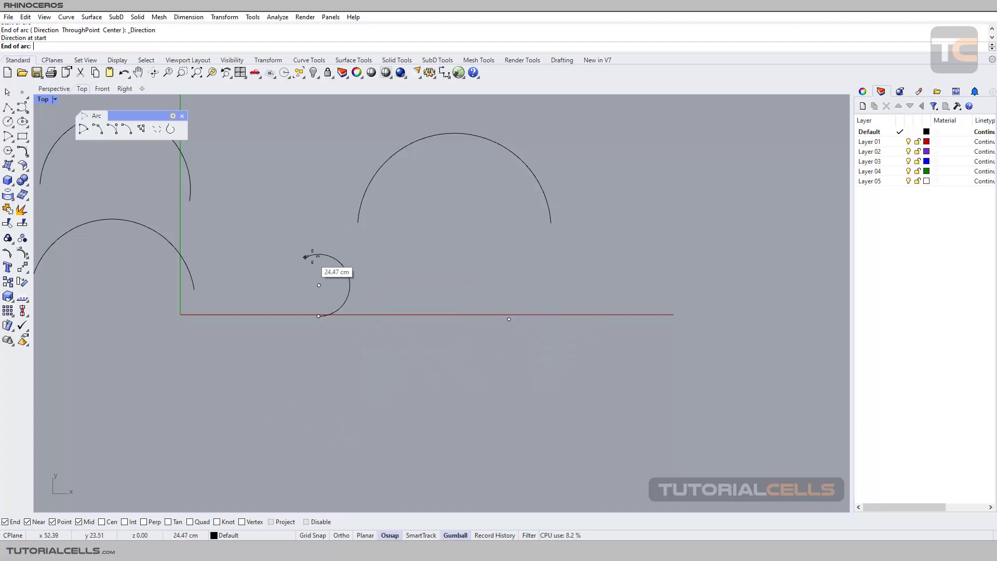
click(344, 410)
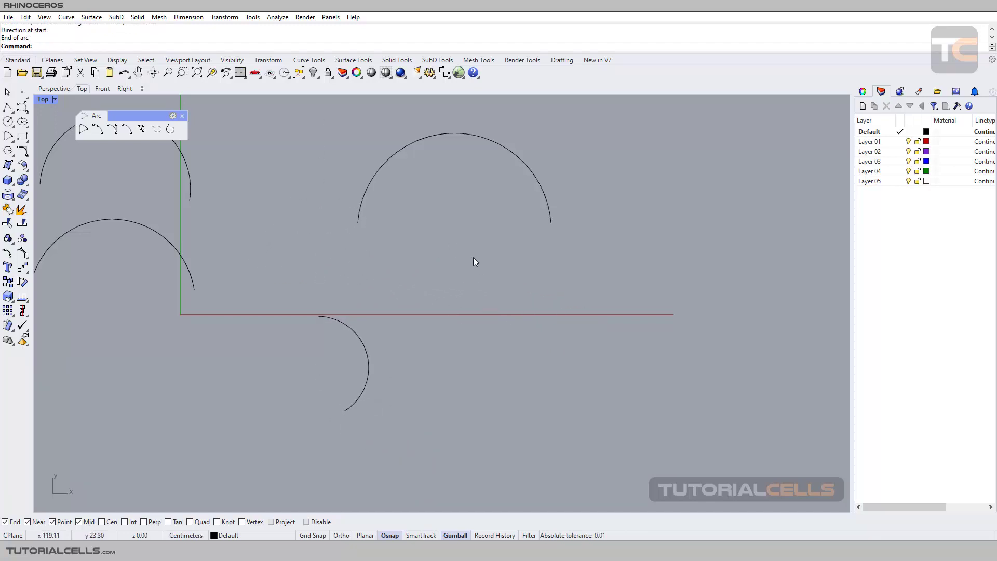
Draw an upward-bulging arc by start, end and radius above the existing arcs, with a radius of about 46 cm and nearly level ends.
scroll(473, 258, down, 4)
right_drag(474, 258, 518, 302)
right_drag(379, 228, 387, 212)
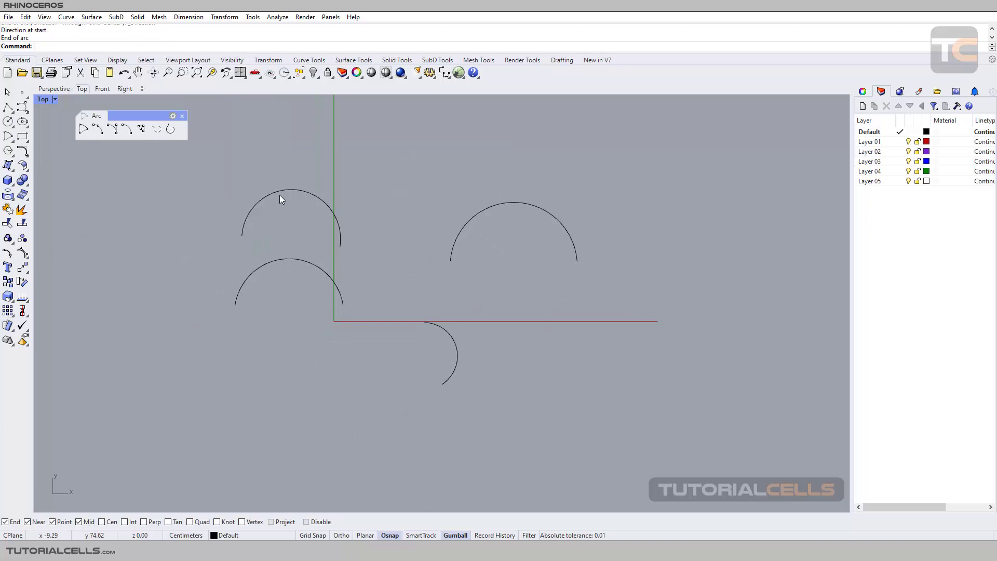
click(127, 130)
right_drag(368, 177, 348, 213)
click(352, 181)
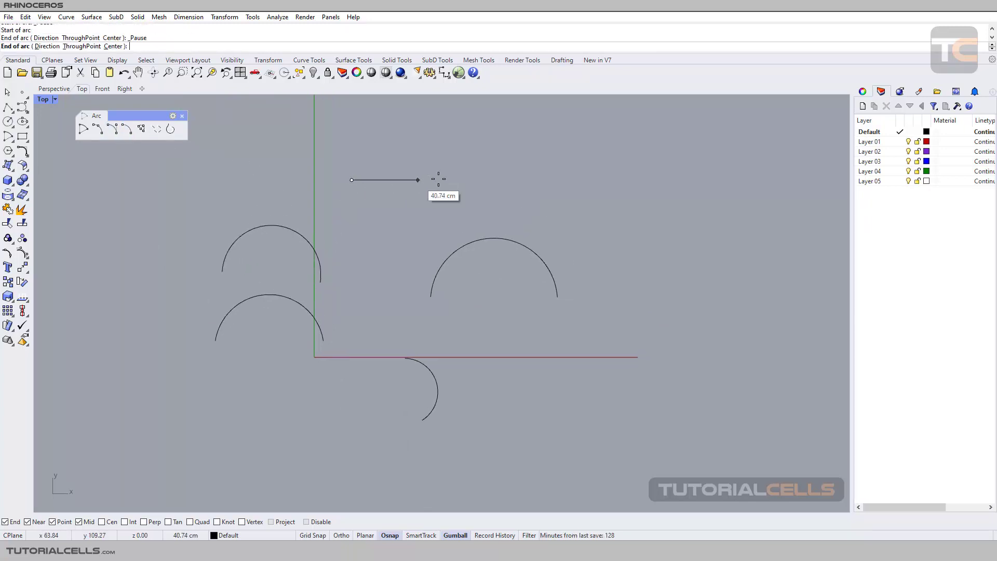
click(500, 178)
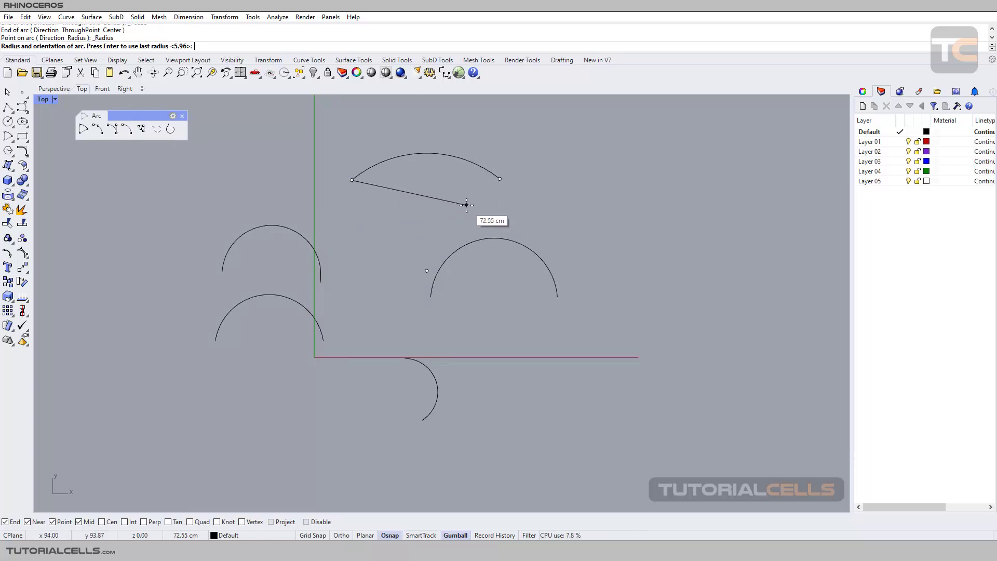
click(414, 194)
Draw a circle with a radius of about 27 cm on the negative side of the Y axis, above the existing arcs.
right_drag(384, 205, 370, 242)
right_drag(262, 220, 261, 276)
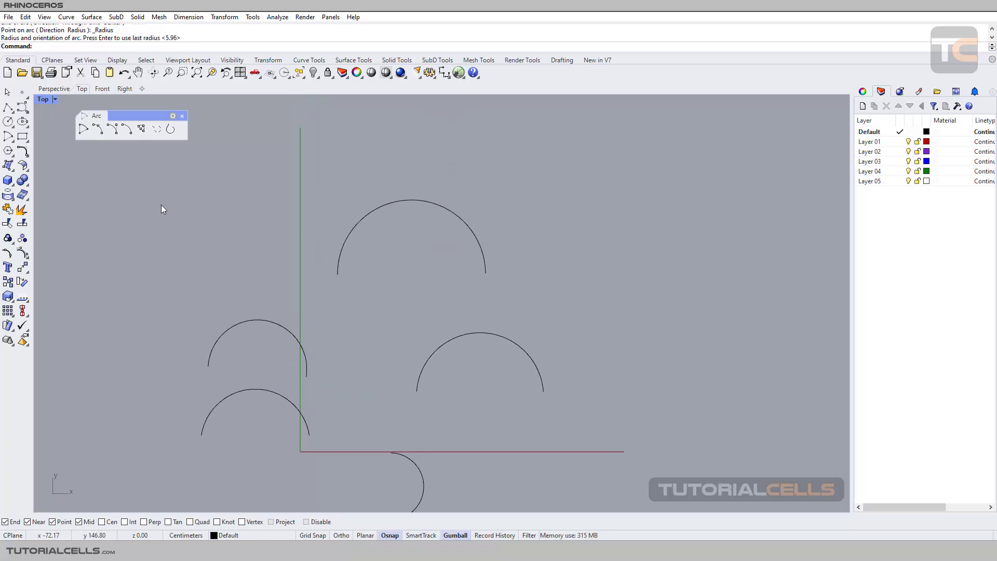
click(8, 121)
click(218, 145)
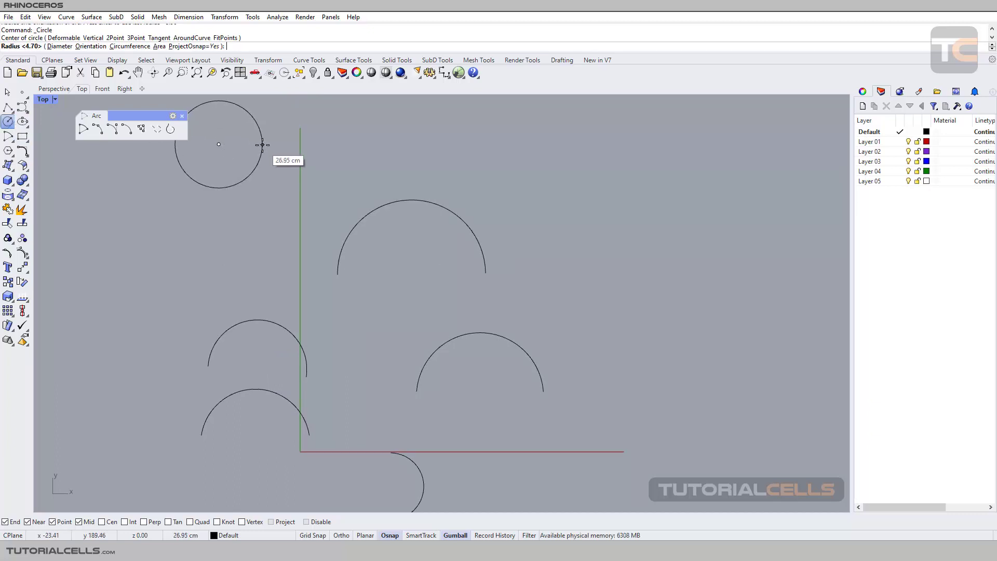
click(262, 143)
Draw two separate single-segment lines beside the circle: one sloping down toward it and a nearly horizontal one below.
right_drag(307, 186, 325, 200)
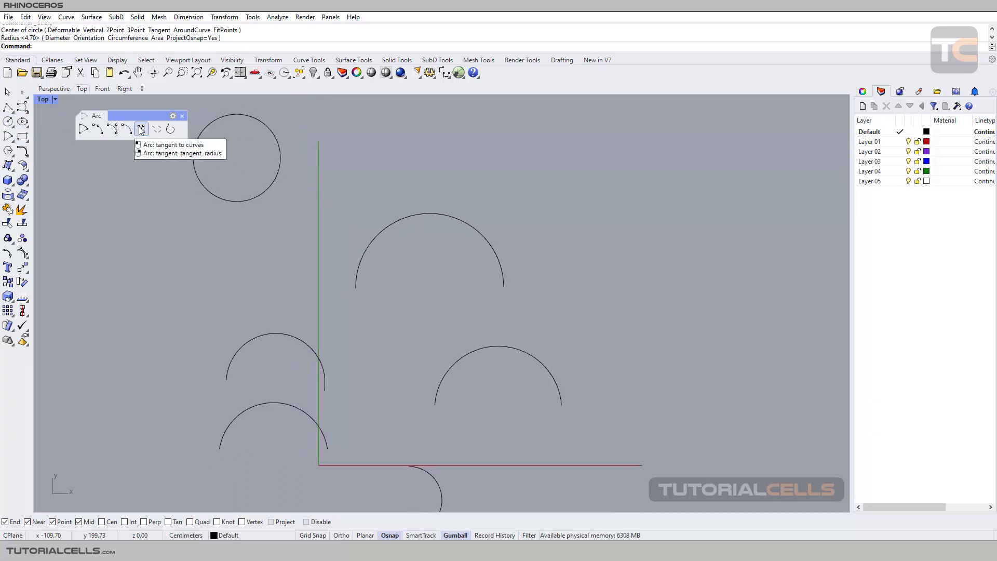
right_drag(138, 200, 228, 177)
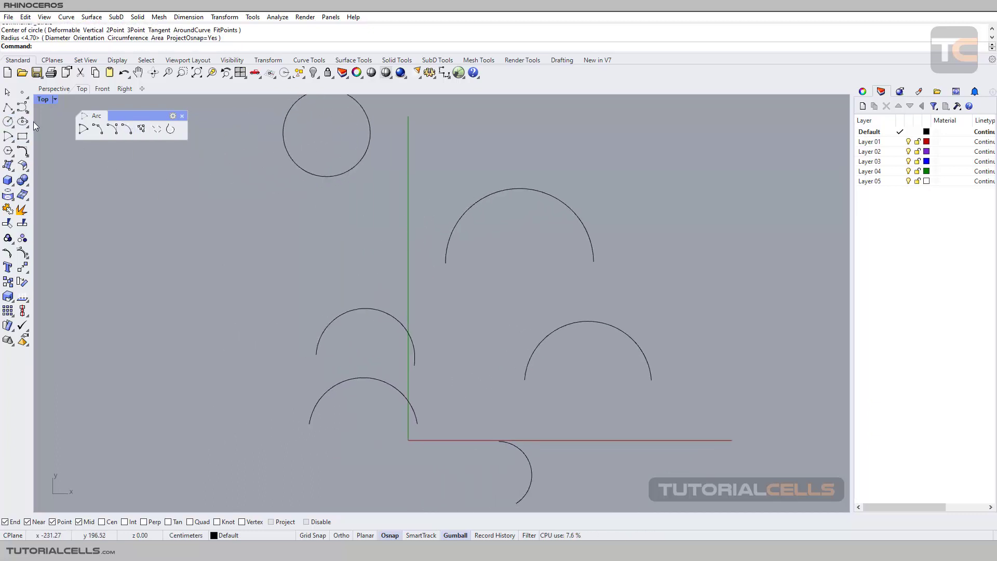
click(8, 108)
click(100, 169)
click(269, 212)
key(Return)
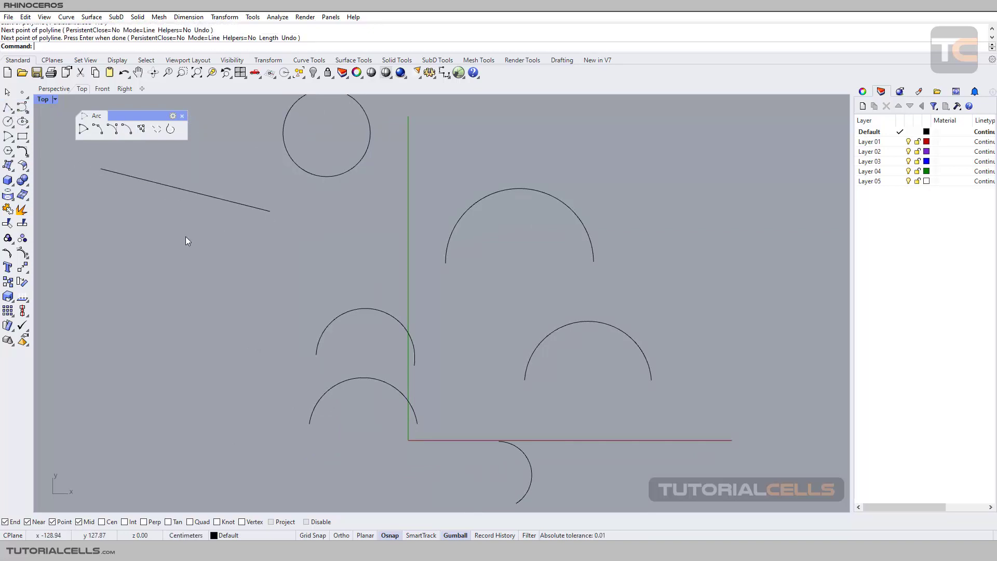
key(Return)
click(82, 261)
click(236, 257)
key(Return)
Draw an arc of about 36 cm radius tangent to the circle and the large arc, keeping the upper solution that bulges upward.
mouse_move(203, 235)
right_down()
mouse_move(244, 255)
mouse_move(173, 278)
right_up()
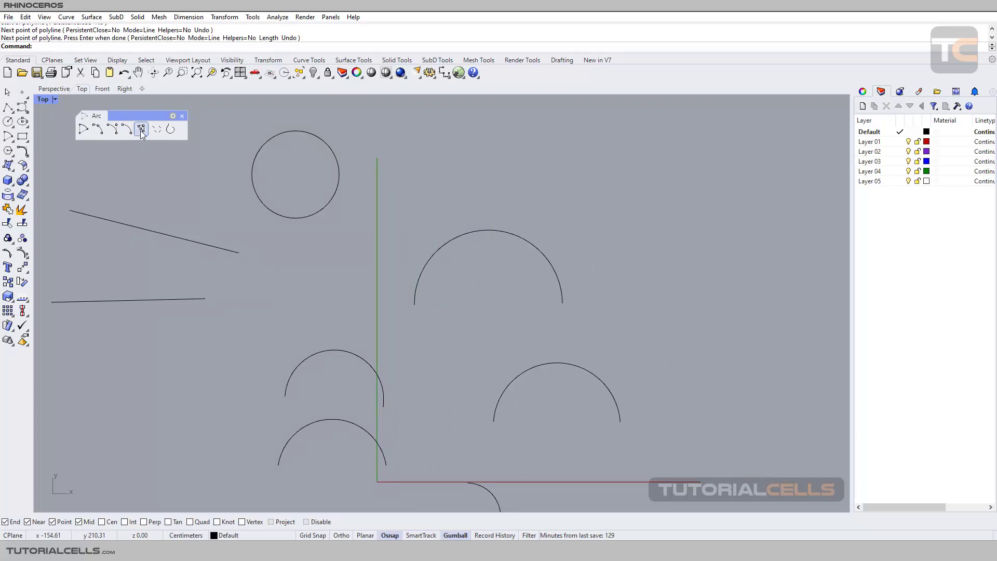
click(141, 130)
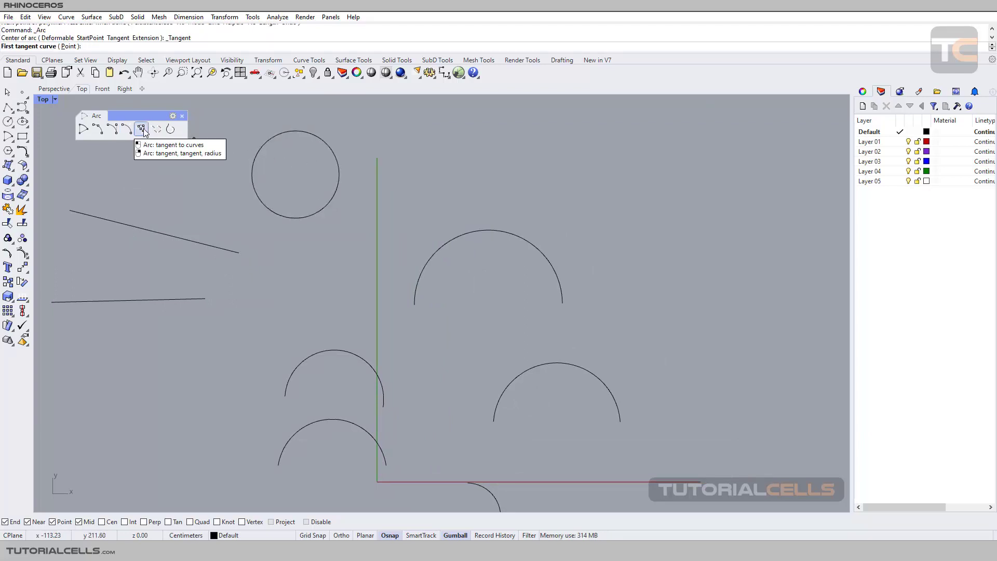
click(337, 191)
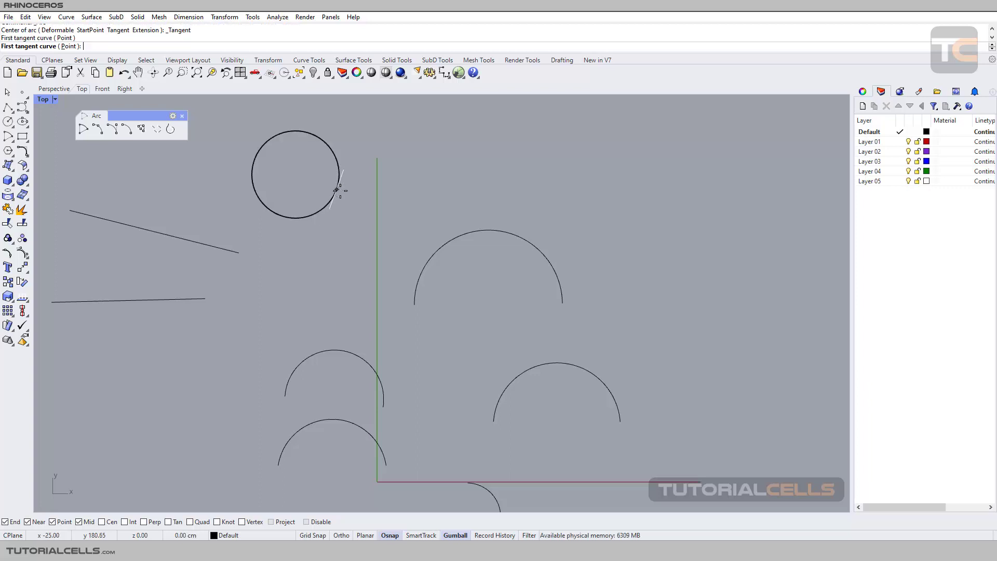
click(427, 263)
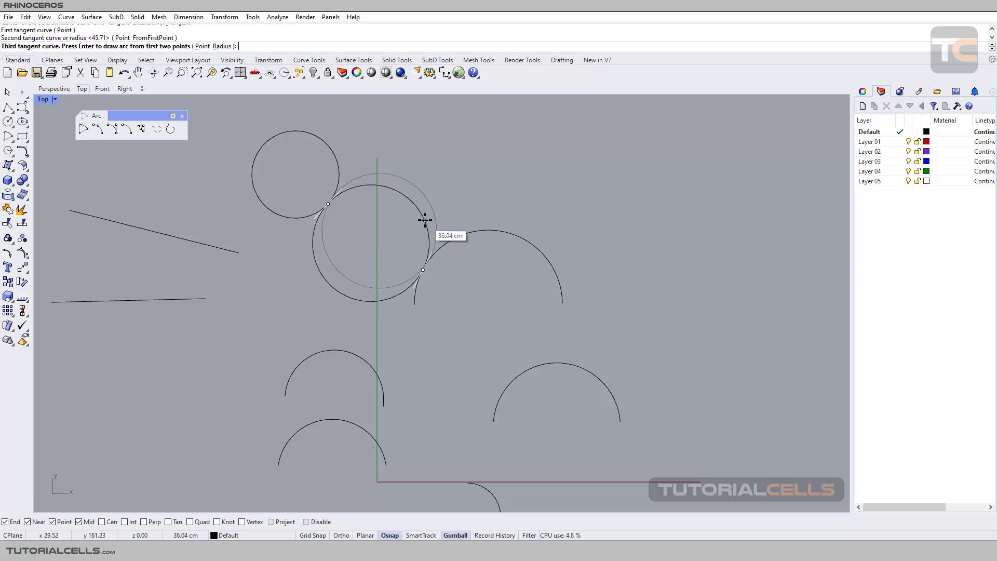
click(417, 168)
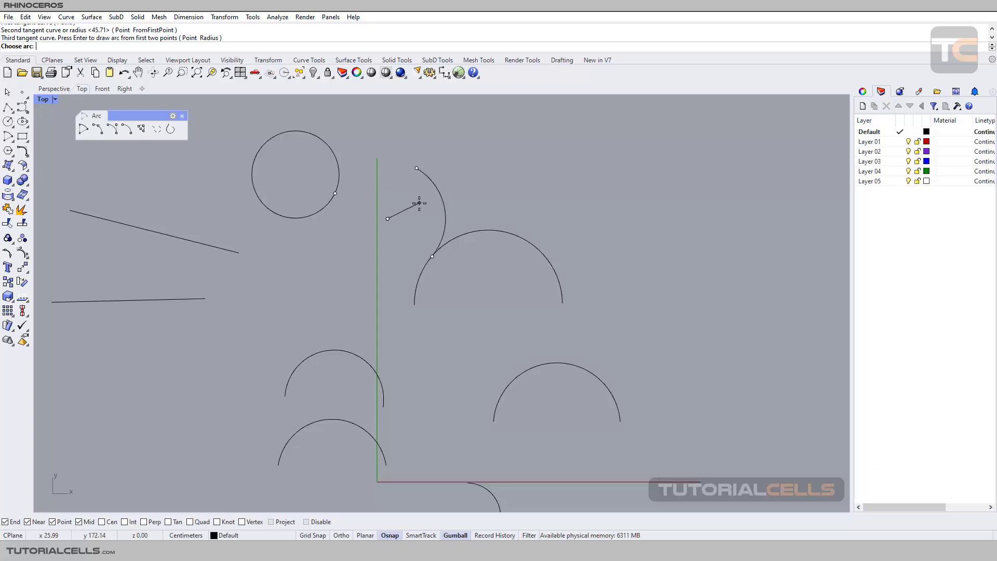
click(407, 183)
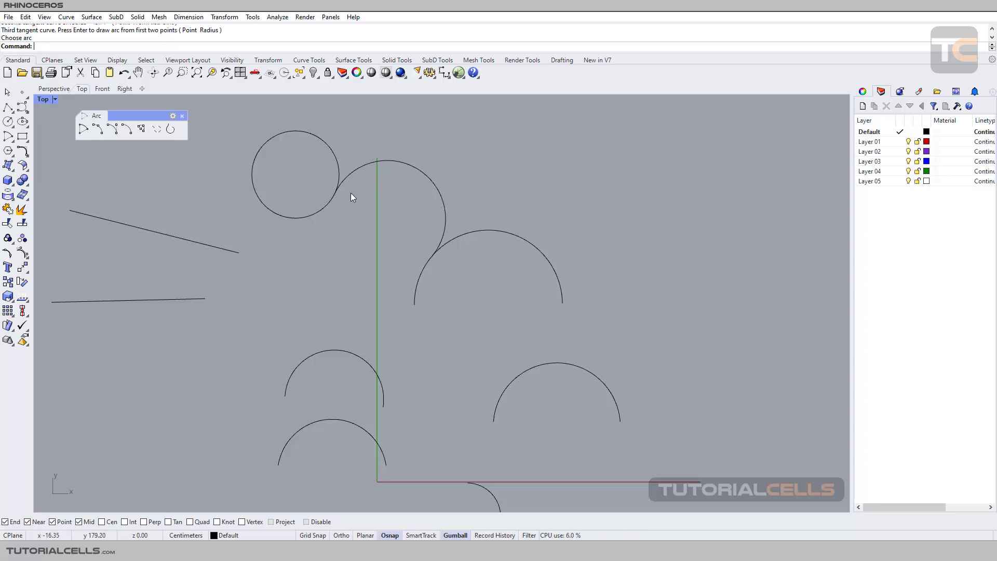
Draw an arc tangent to the sloping and the nearly horizontal line, keeping the solution that bulges toward their converging ends.
right_drag(351, 219, 473, 183)
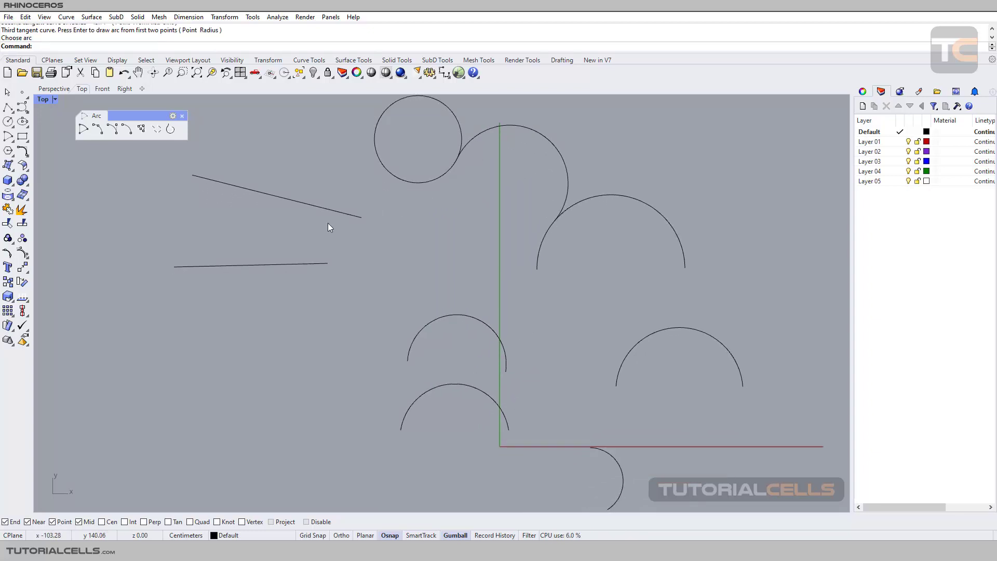
right_click(232, 204)
click(277, 196)
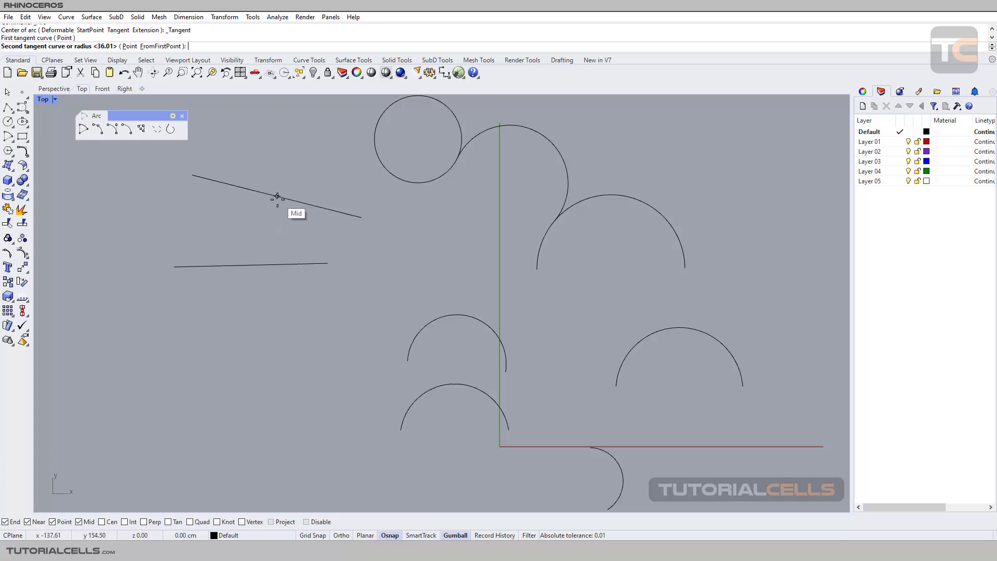
click(278, 264)
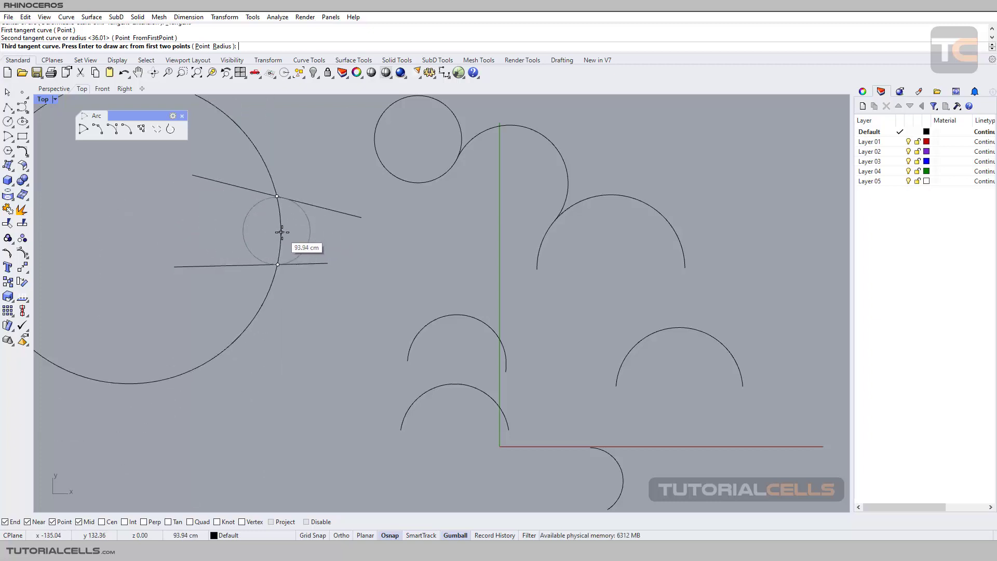
click(318, 235)
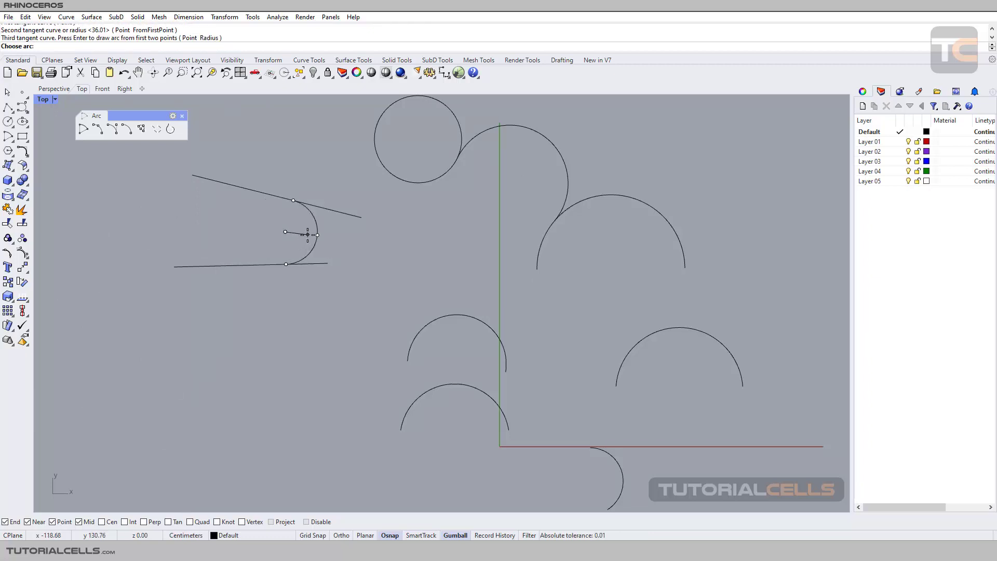
scroll(308, 234, up, 5)
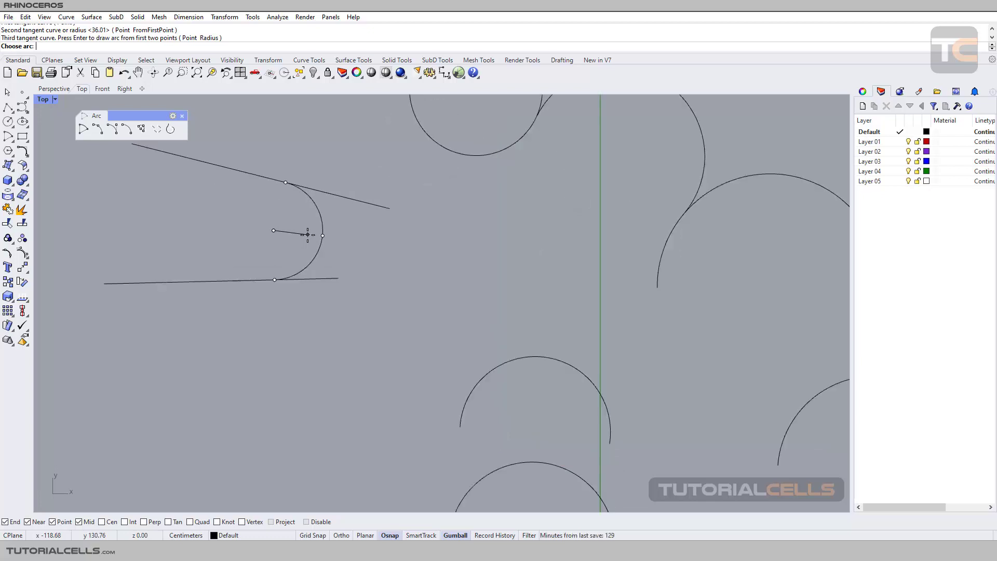
click(308, 235)
Trim both lines' ends that extend past the tangent arc, using the two lines and the arc as cutting objects.
scroll(304, 236, down, 4)
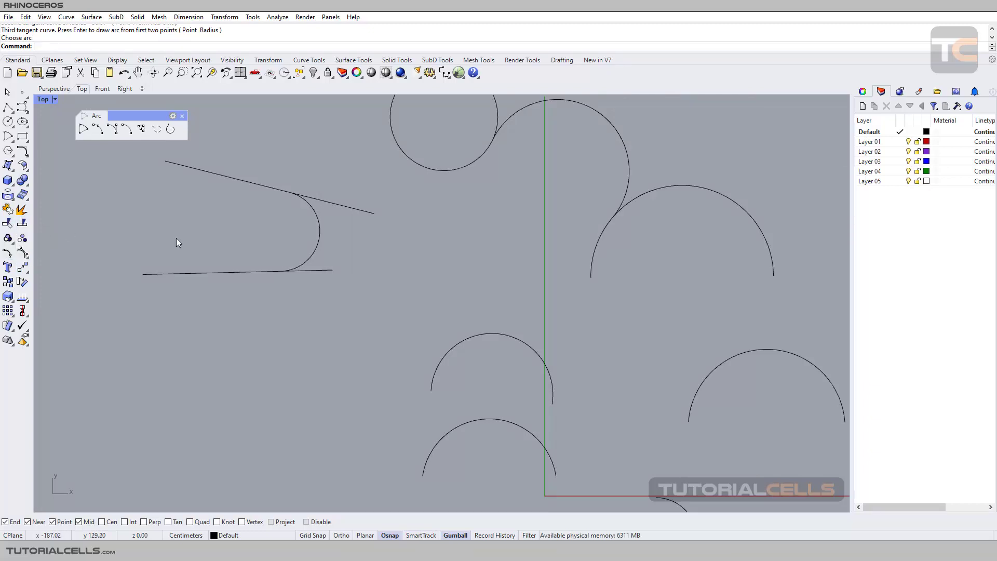
drag(339, 171, 287, 281)
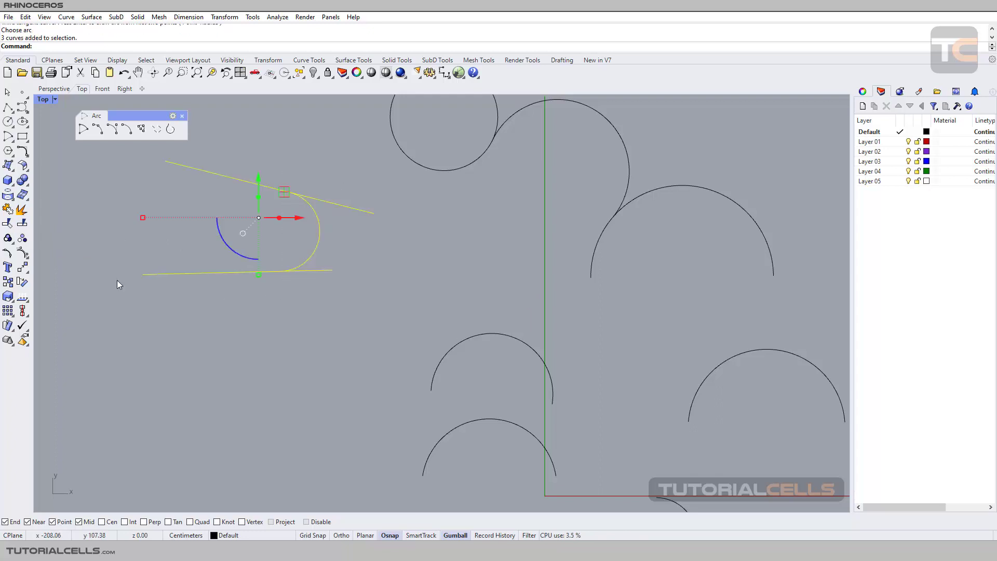
click(8, 224)
click(325, 202)
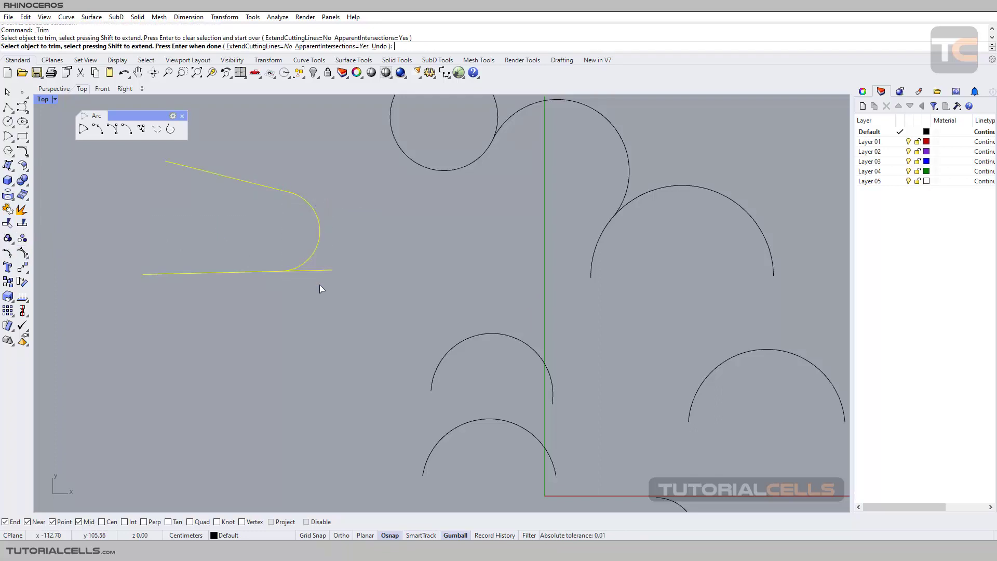
click(320, 270)
key(Return)
key(Escape)
Delete the tangent arc connecting the circle and the large arc.
scroll(301, 232, down, 5)
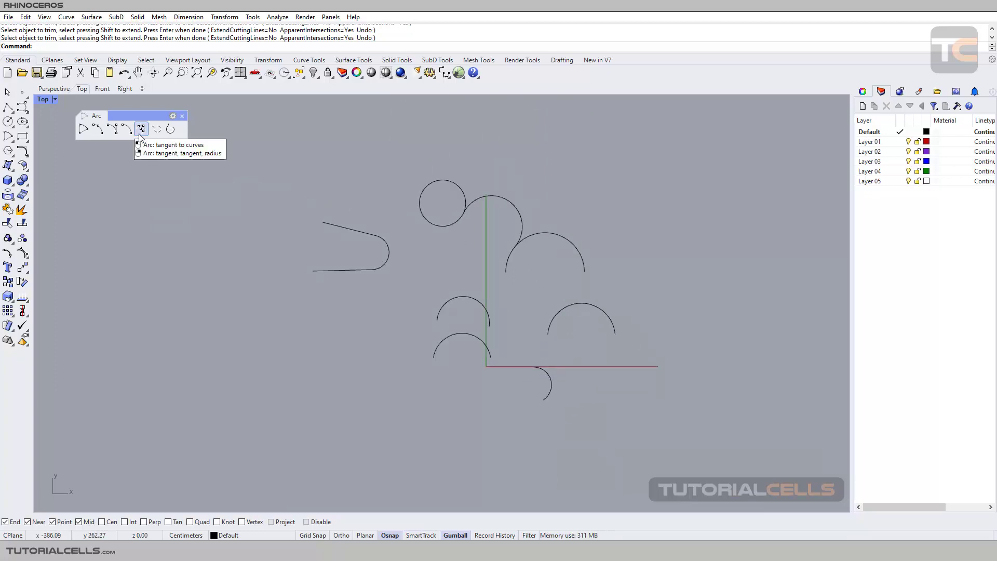
right_drag(379, 241, 273, 252)
click(391, 206)
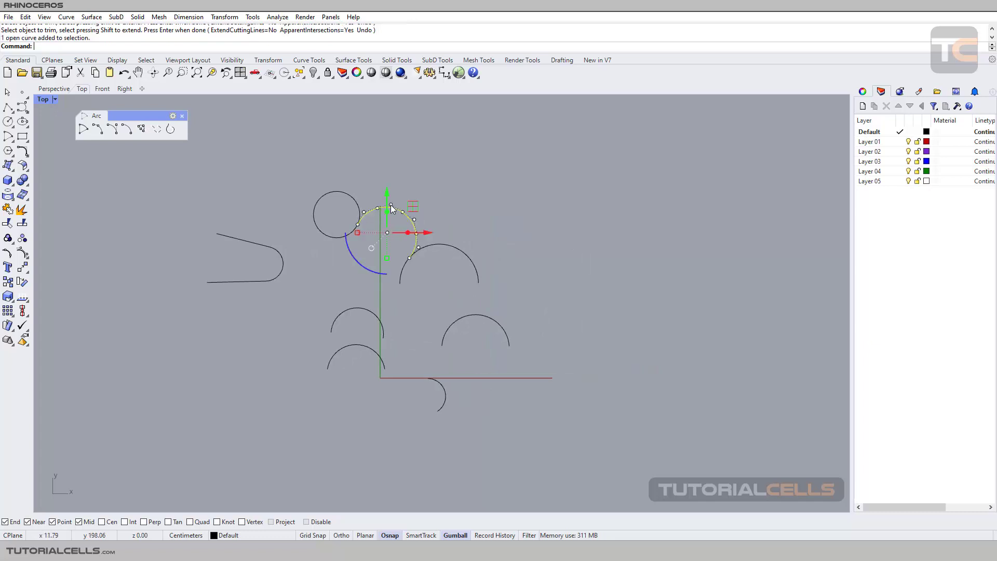
key(Delete)
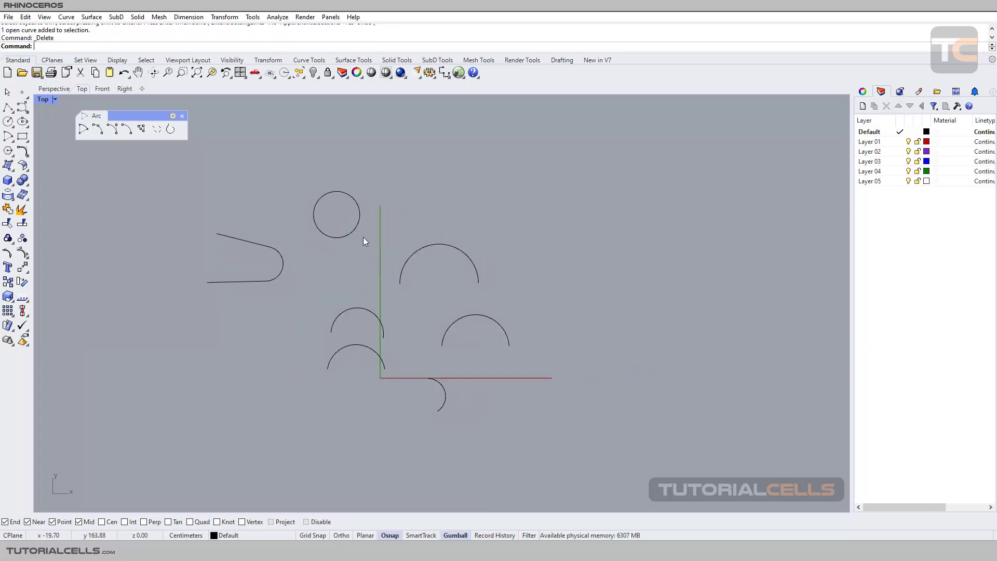
Draw an arc tangent to the circle and the large arc, picking its radius with two points and keeping the solution that sags downward.
mouse_move(363, 237)
right_down()
mouse_move(362, 216)
mouse_move(366, 223)
right_up()
click(141, 128)
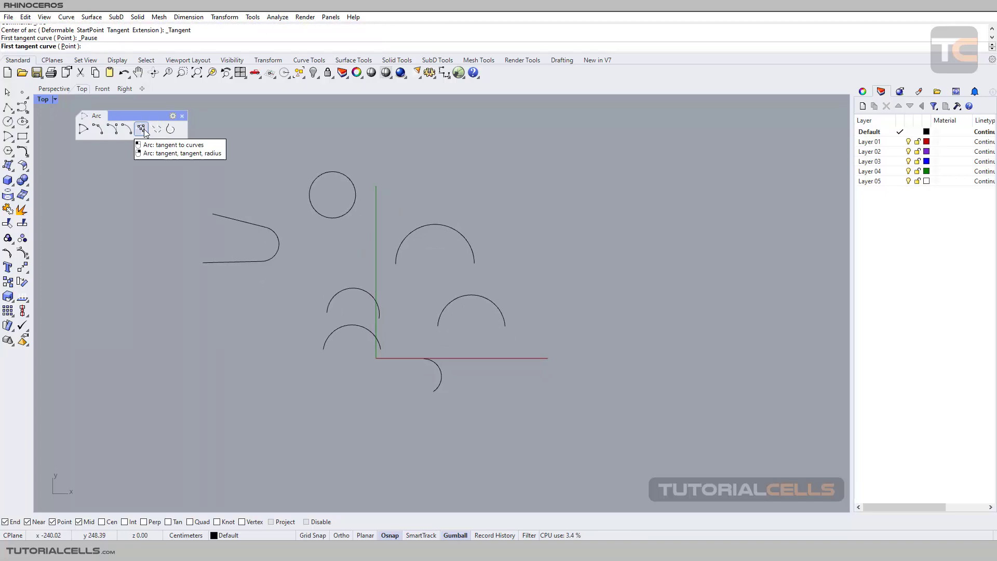
click(354, 202)
click(404, 233)
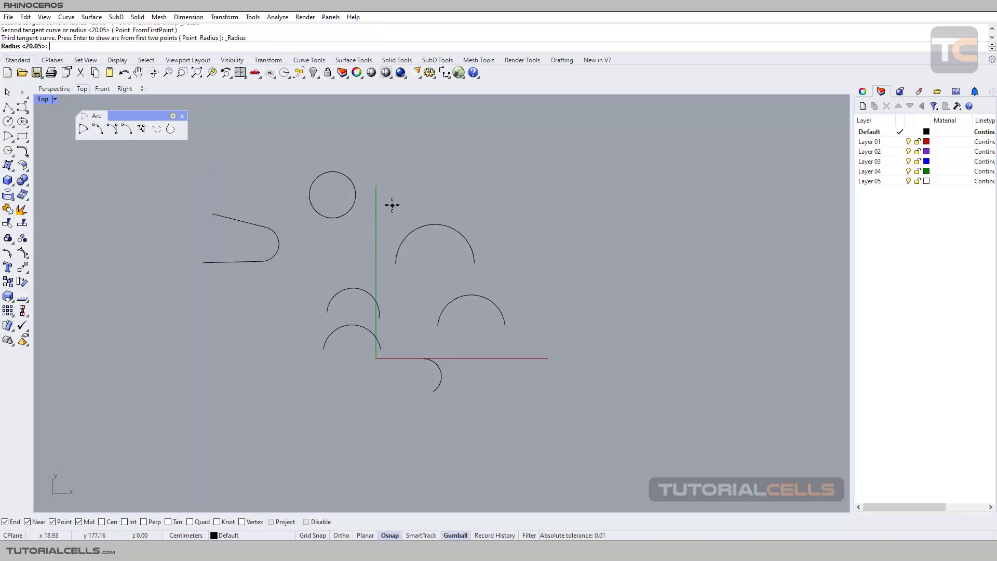
click(393, 201)
click(396, 223)
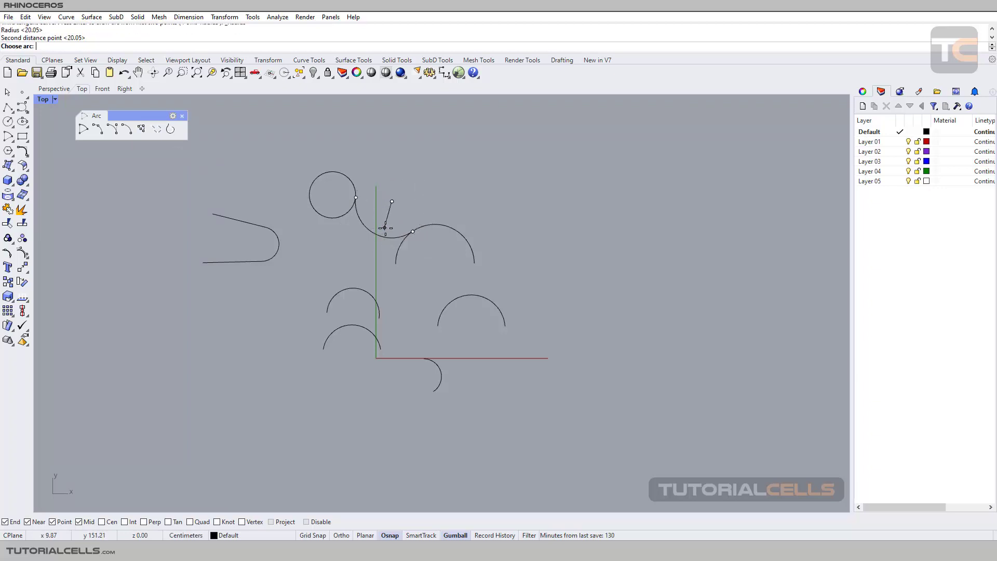
click(374, 223)
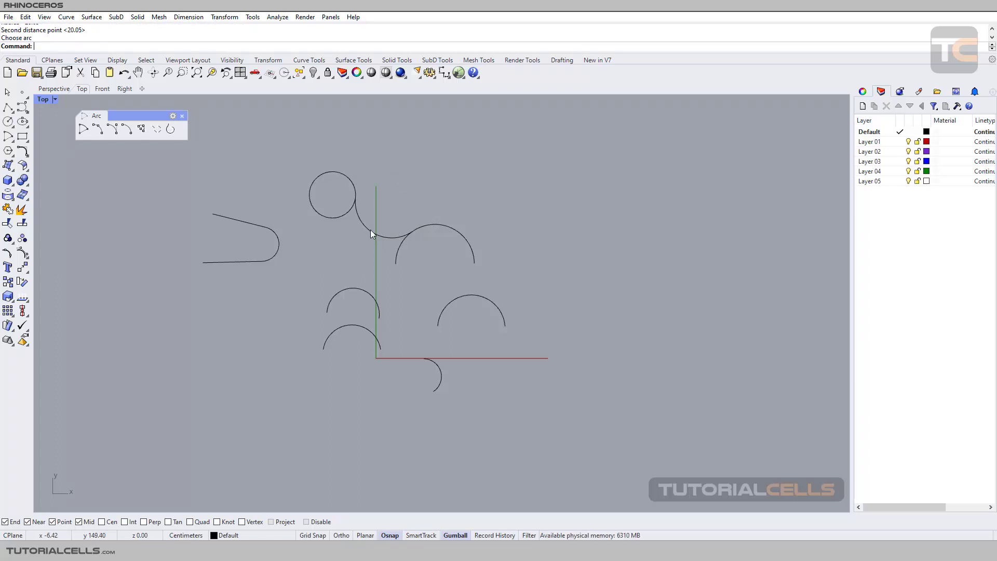
Delete the new tangent arc, along with all the remaining lines, arcs and the circle.
click(370, 231)
key(Delete)
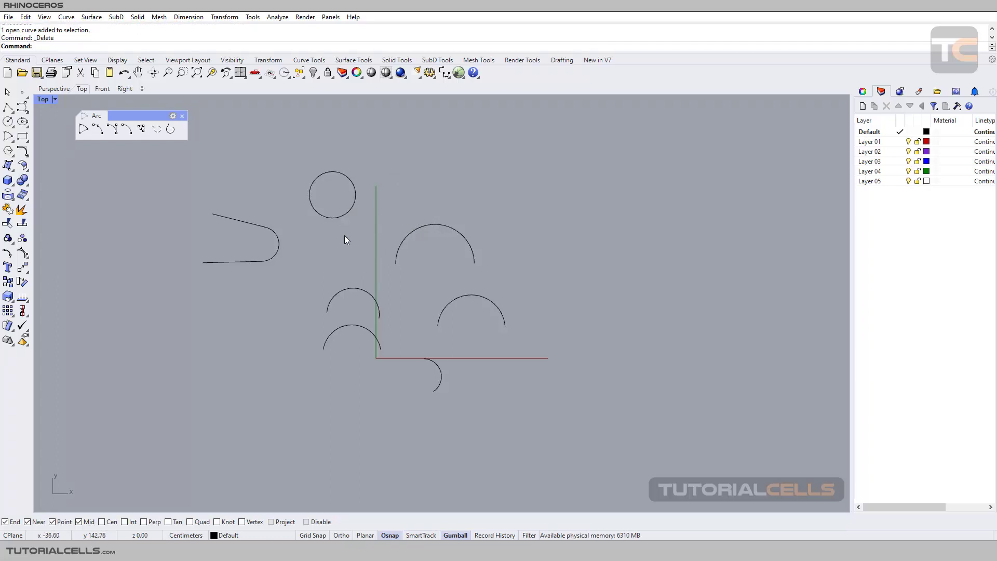
drag(552, 151, 173, 435)
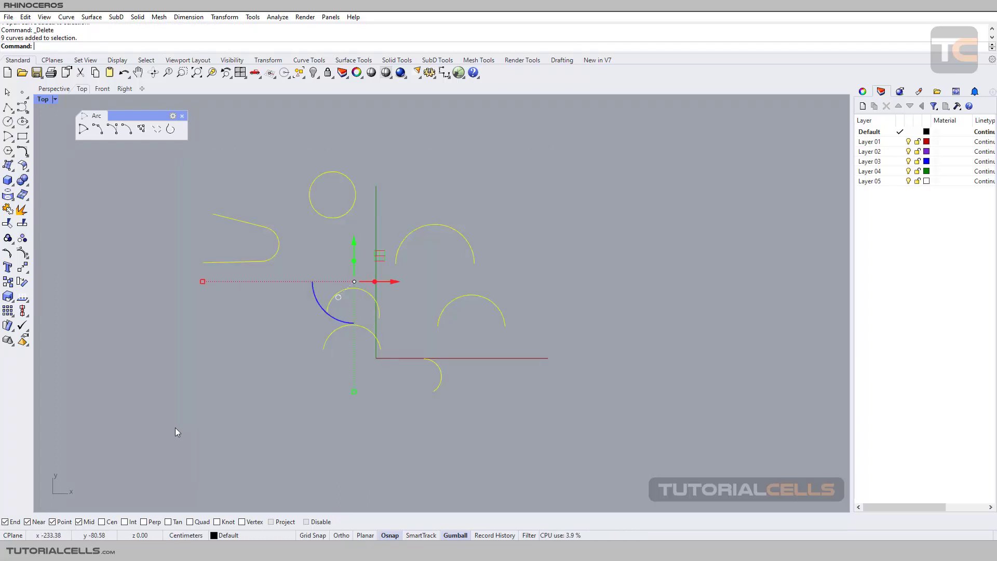
key(Delete)
Place five separate point objects in a zigzag running from the far side of the green Y axis across it.
scroll(158, 147, up, 2)
right_drag(188, 217, 199, 216)
right_drag(175, 175, 169, 130)
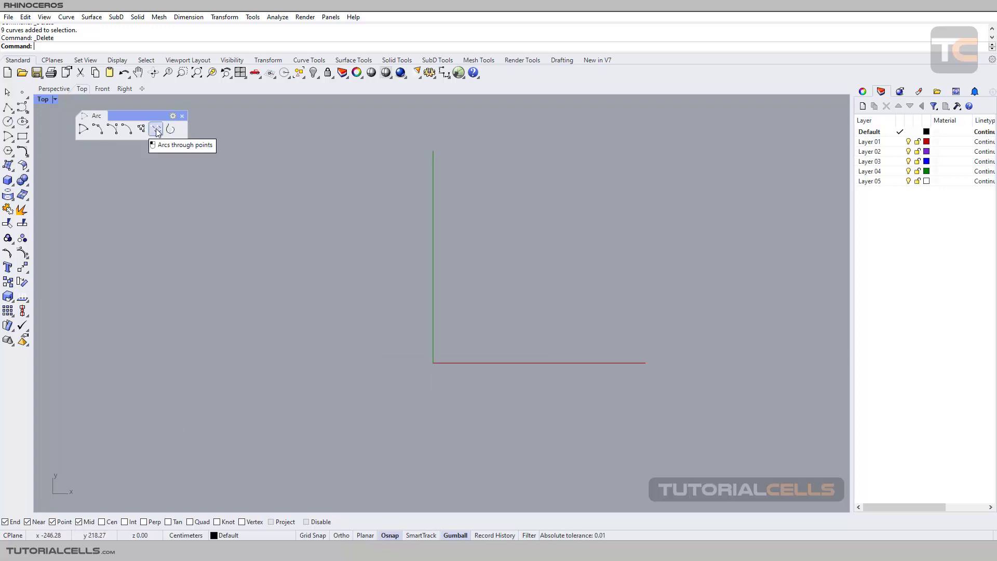
click(26, 100)
click(51, 98)
click(214, 281)
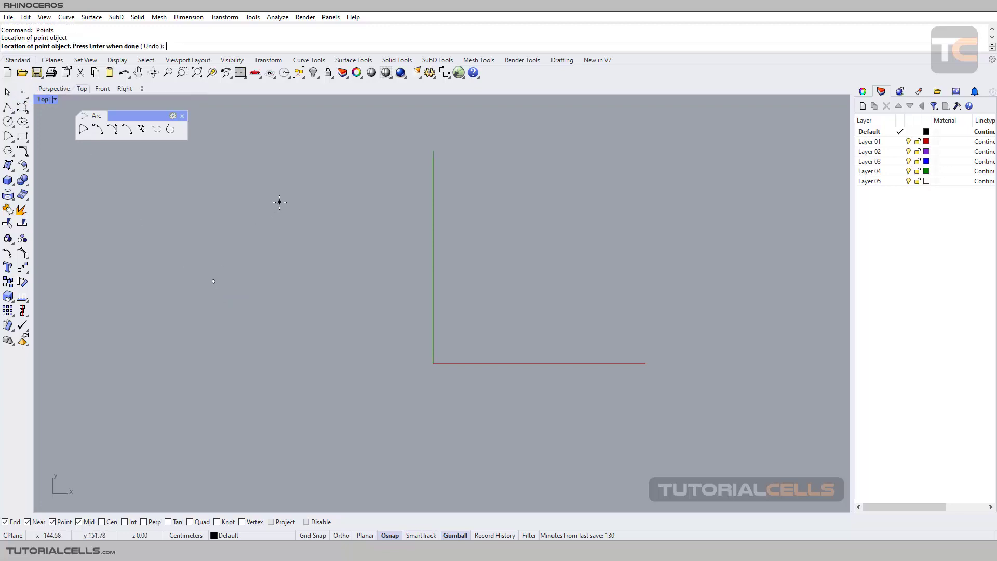
click(279, 202)
click(407, 308)
click(474, 217)
click(512, 249)
key(Return)
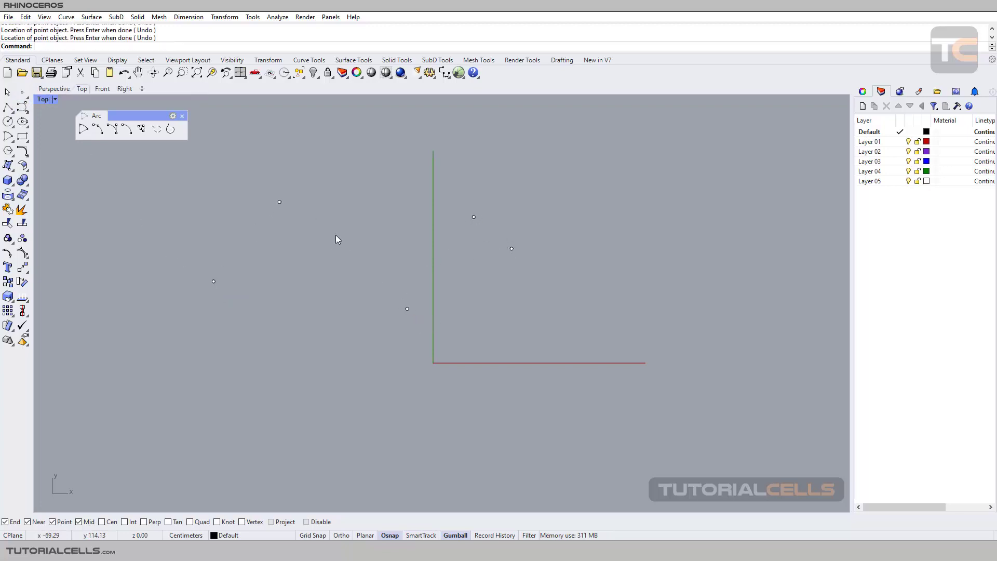
Create an arcs-through-points curve through the five points, keeping degree 3, interpolated type and SqrtChord knots.
click(156, 129)
drag(169, 168, 539, 348)
key(Return)
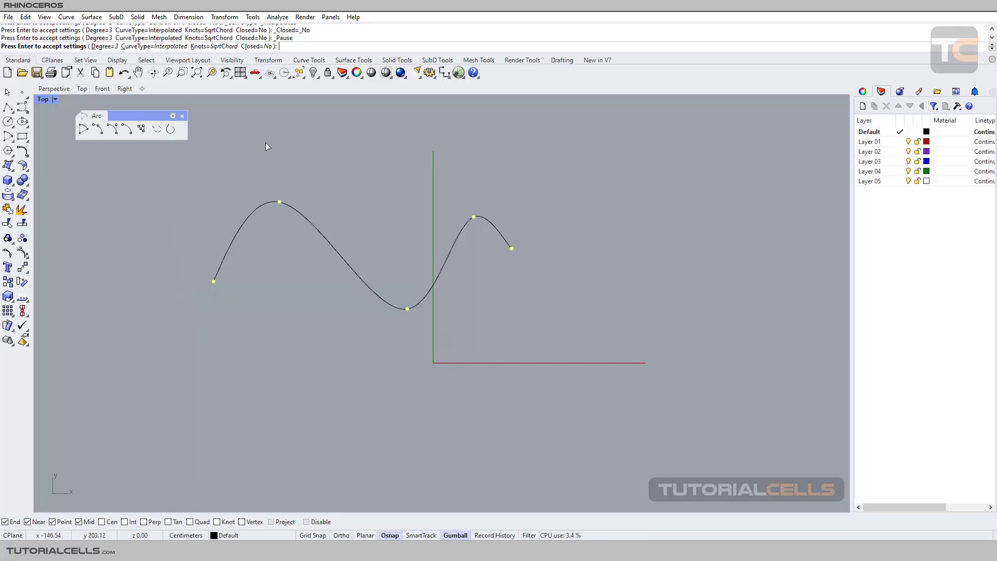
click(104, 46)
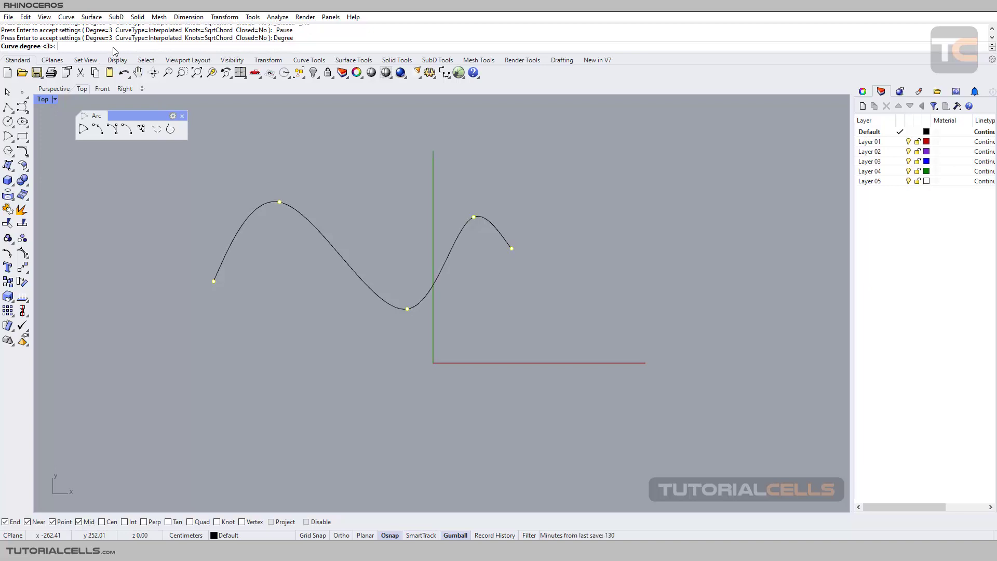
key(Return)
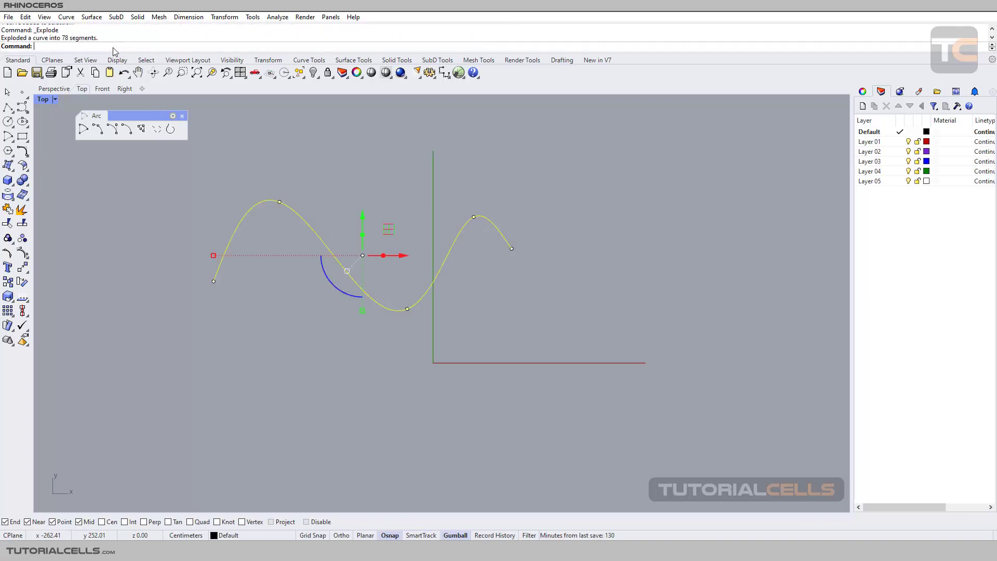
Examine individual arc segments around the wave's first crest and along its descending side to see how the curve is divided.
click(264, 175)
click(267, 201)
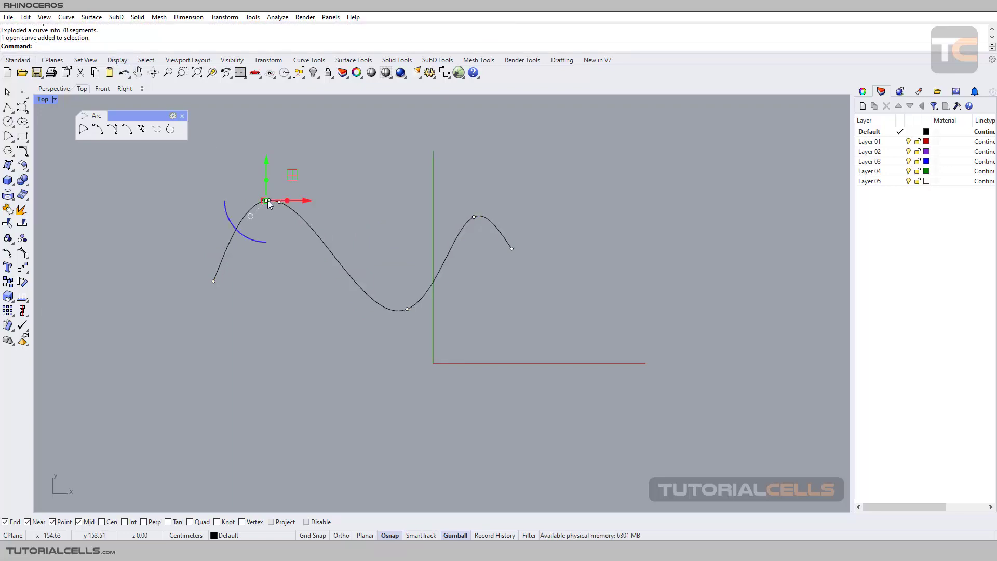
scroll(300, 225, up, 1)
scroll(300, 226, up, 2)
click(316, 223)
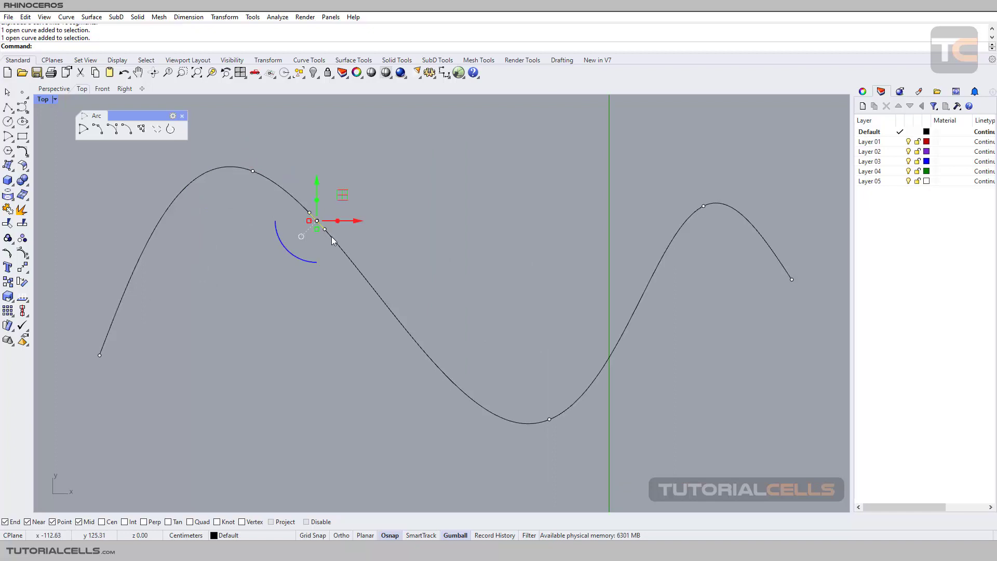
click(334, 241)
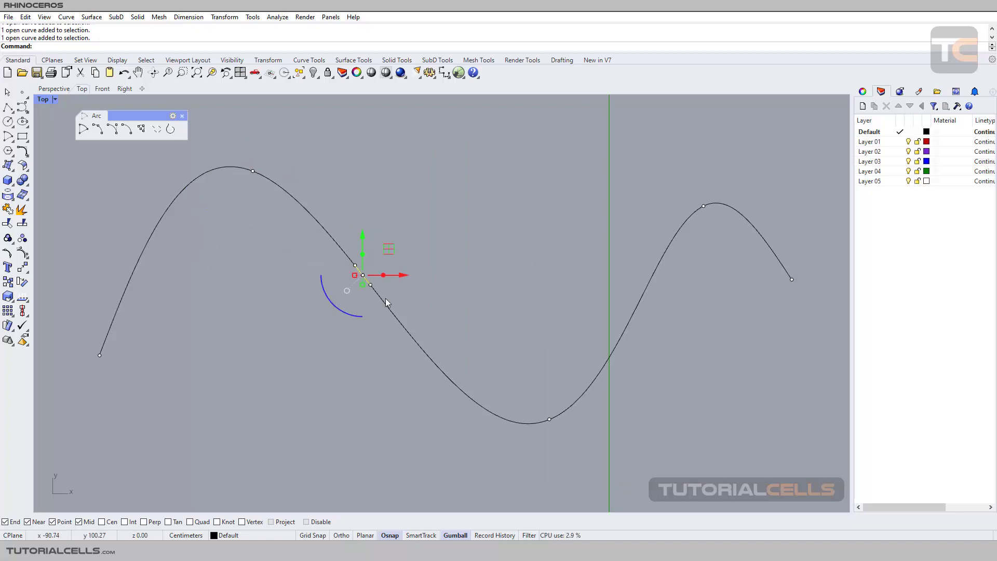
scroll(386, 298, down, 3)
scroll(285, 245, up, 3)
click(322, 232)
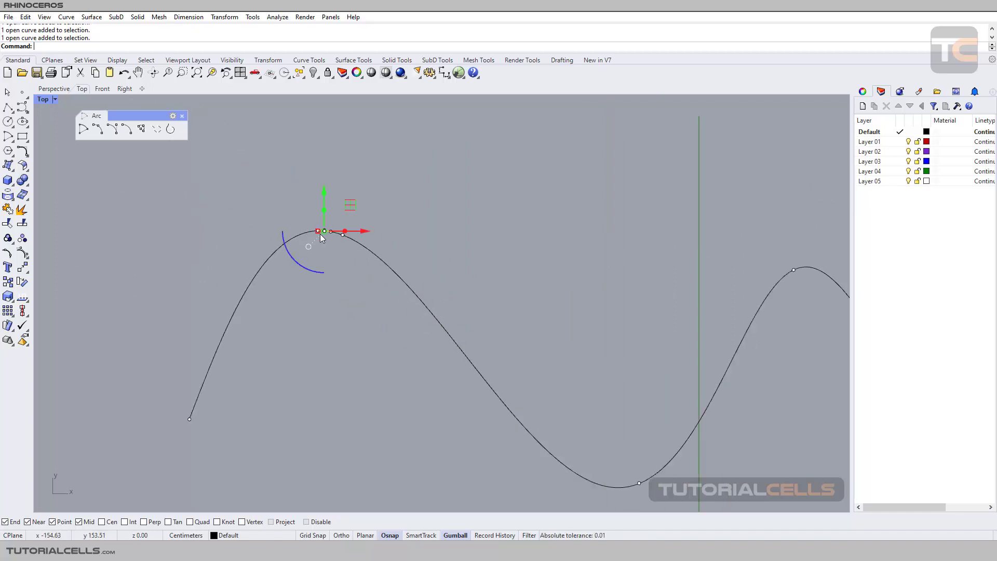
scroll(327, 235, up, 2)
scroll(326, 234, up, 1)
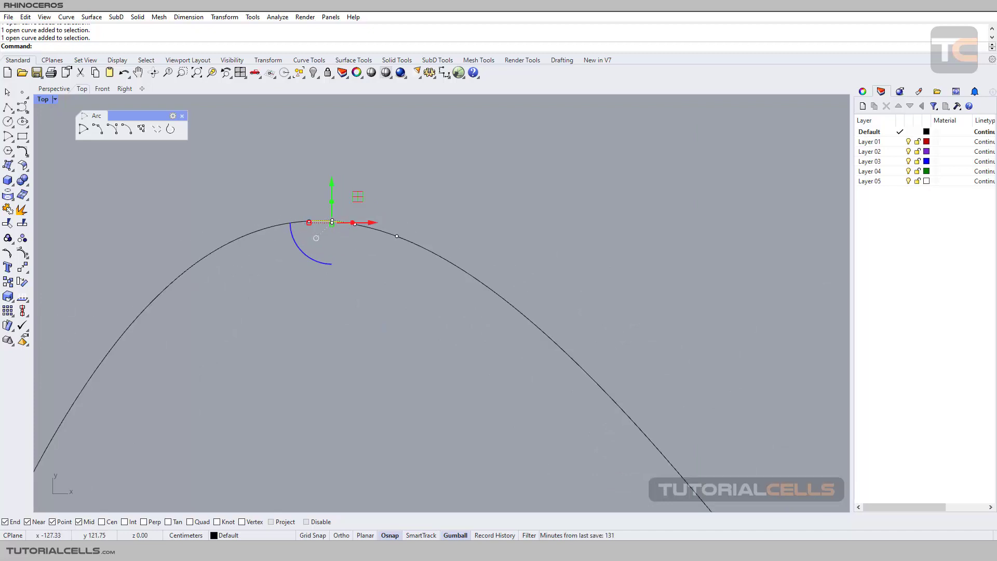
scroll(335, 221, up, 5)
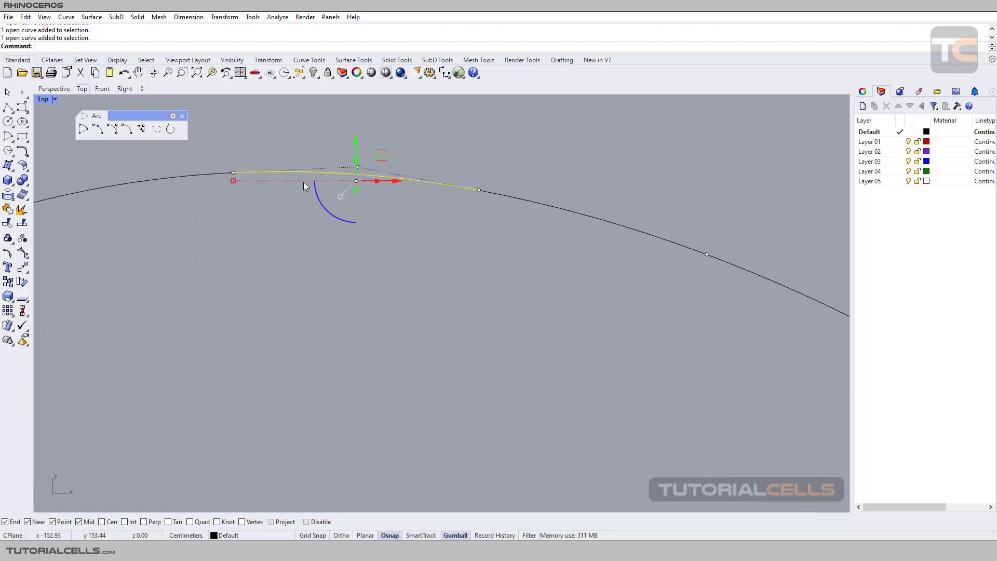
scroll(216, 179, down, 5)
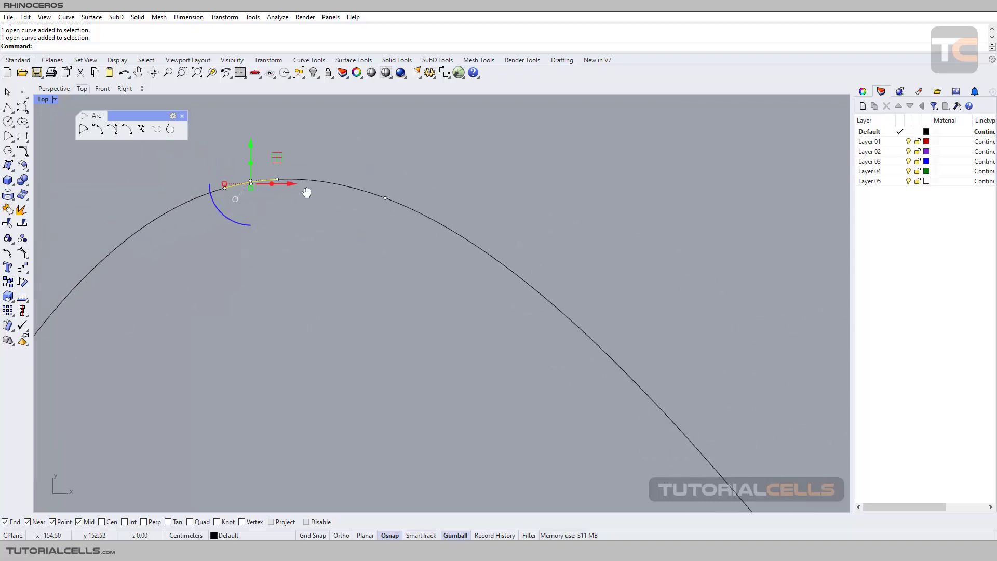
click(243, 189)
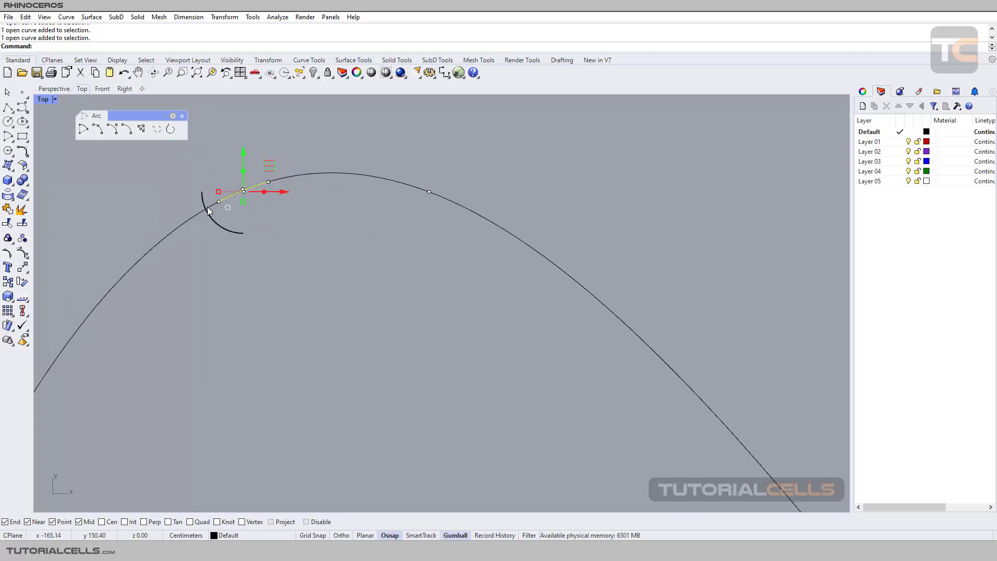
click(207, 208)
click(461, 210)
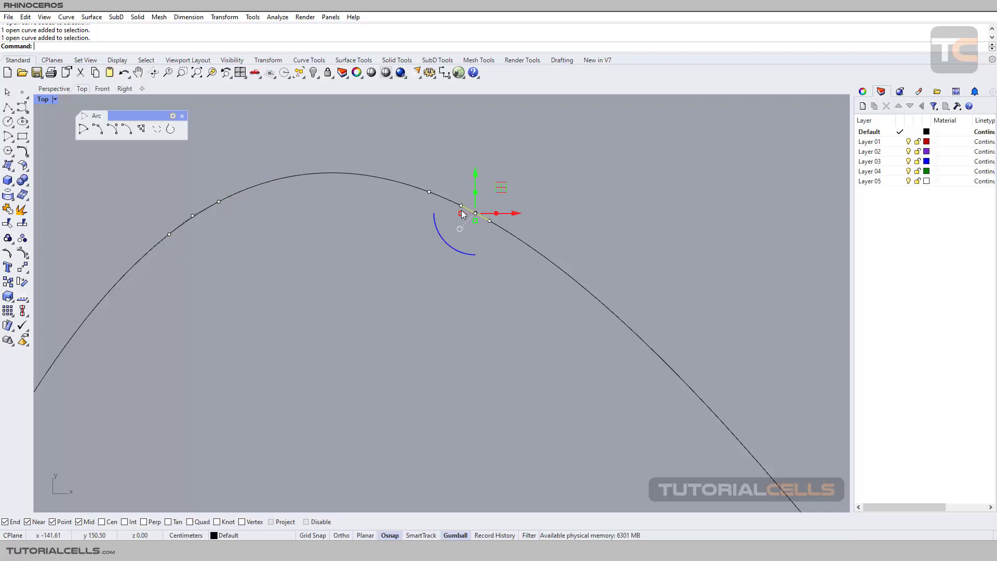
click(495, 226)
click(521, 241)
scroll(441, 229, down, 10)
right_drag(403, 223, 302, 189)
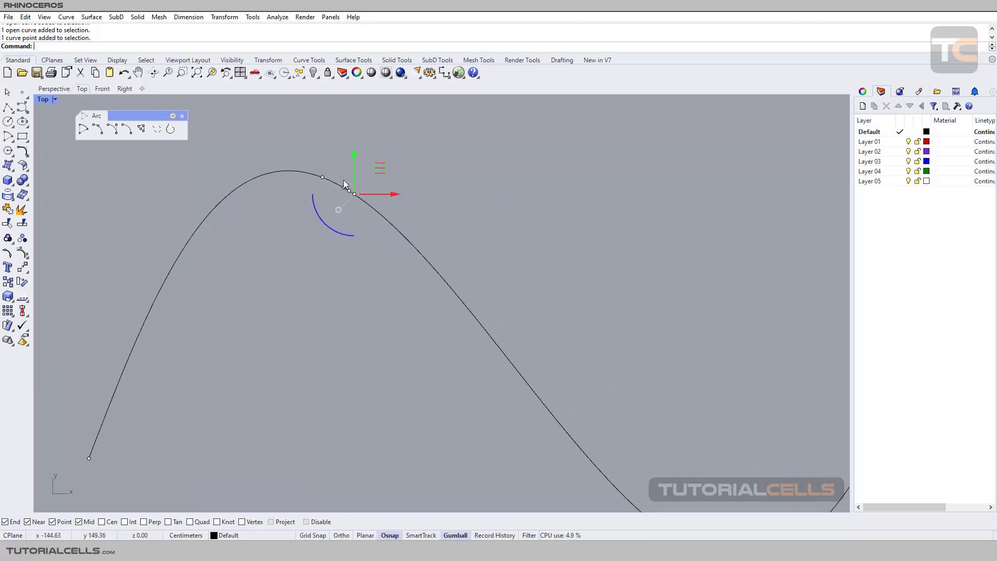
click(426, 172)
Delete all the arc segments and the five points.
scroll(426, 172, down, 8)
right_drag(379, 188, 336, 196)
drag(214, 161, 707, 381)
key(Delete)
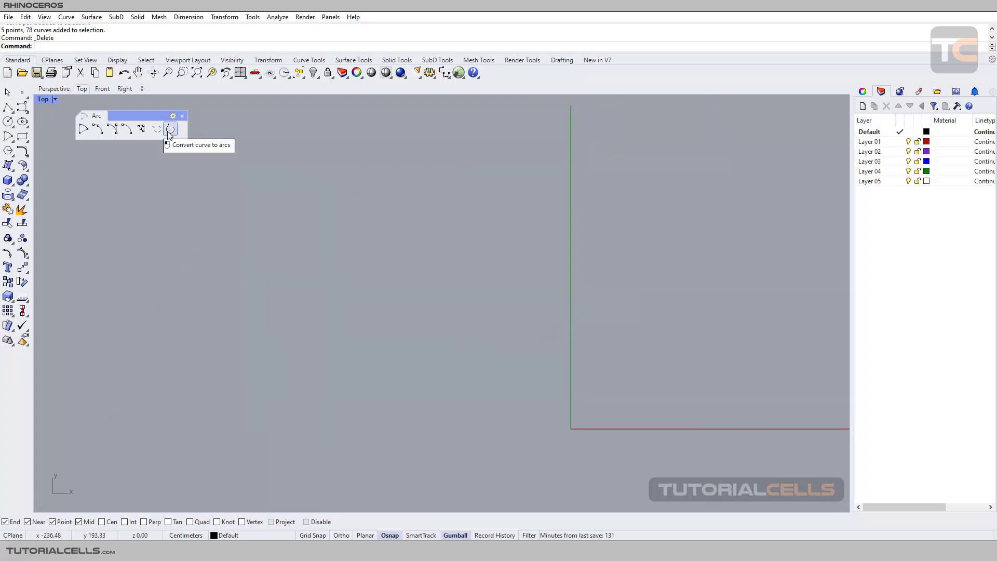
Draw an open degree-3 control point curve with five control points, forming two humps with a dip between them.
click(22, 108)
click(171, 266)
click(221, 157)
click(272, 286)
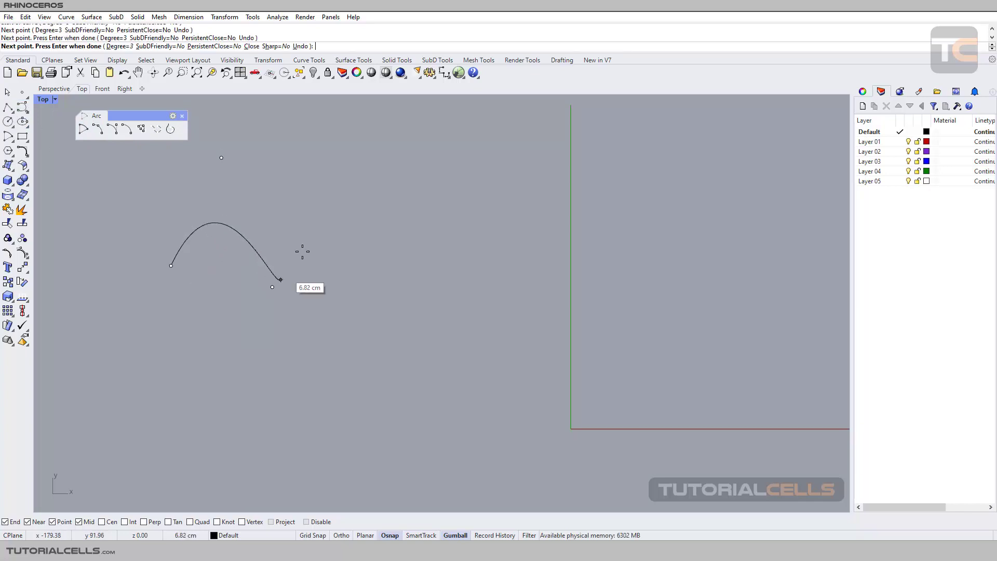
click(338, 174)
click(344, 233)
key(Return)
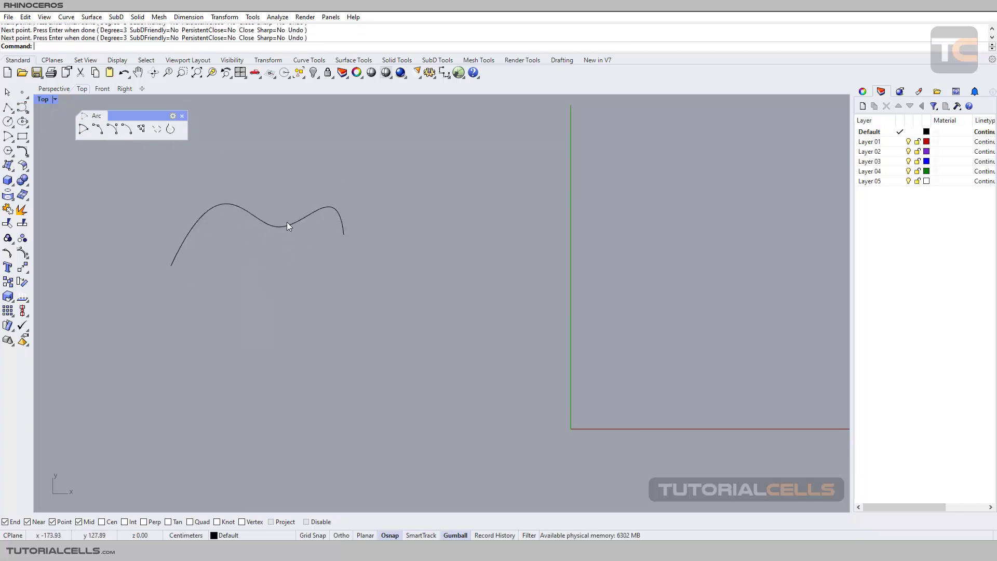
Convert the wavy control point curve to arcs with an angle tolerance of 5 and a tolerance of 0.01, showing the settings preview.
click(170, 129)
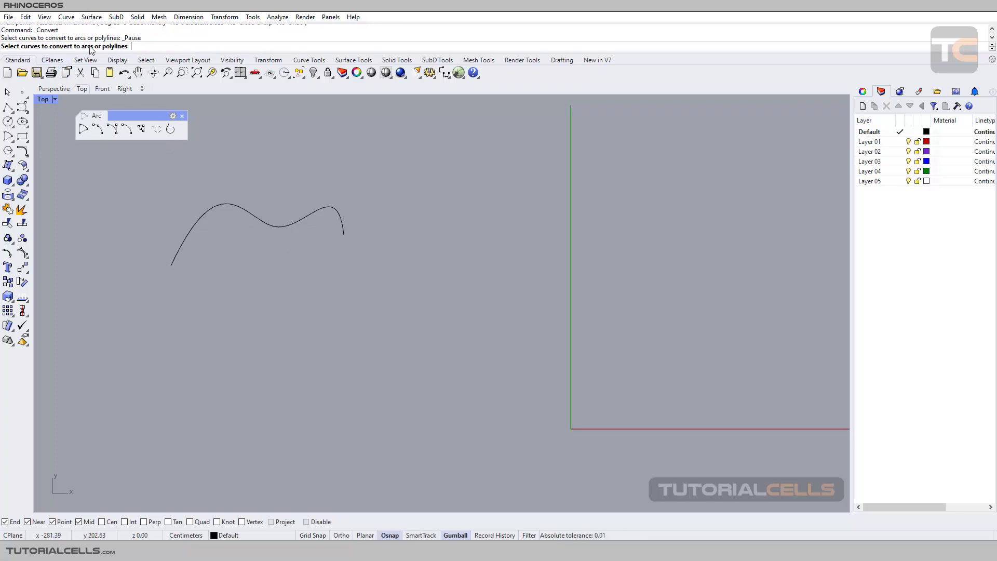
click(244, 208)
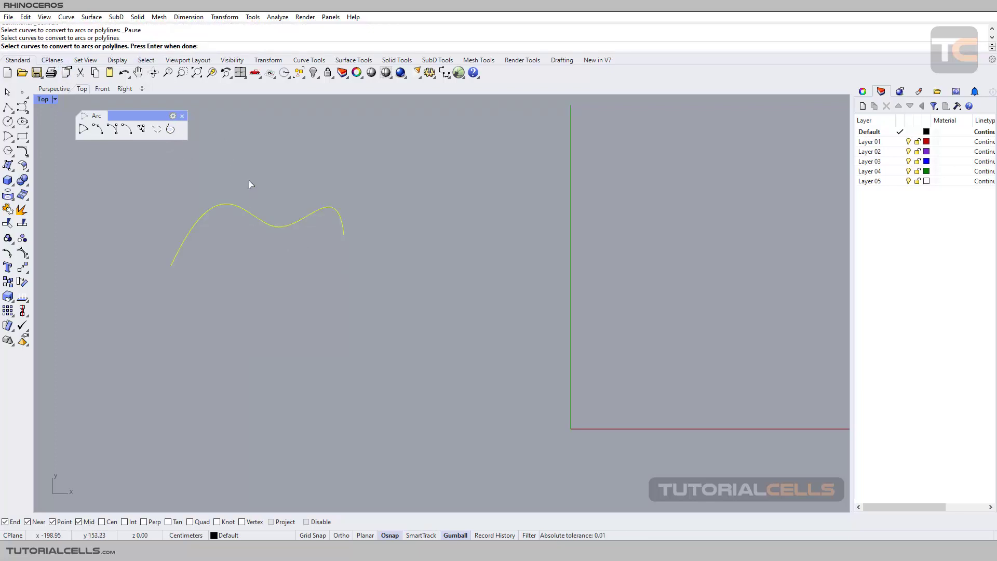
key(Return)
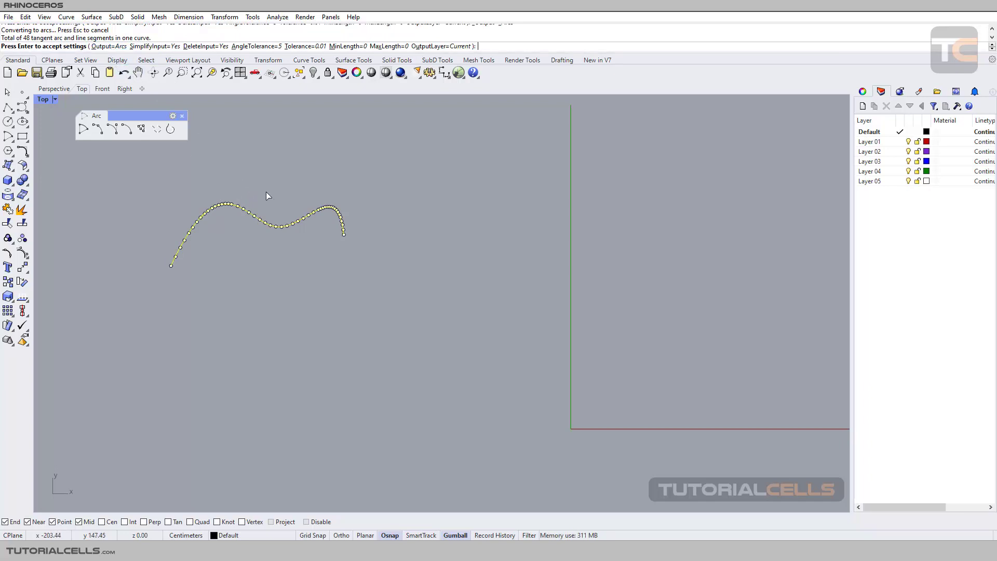
Examine the segment division of the arc conversion preview along the whole curve, especially around the second hump.
scroll(322, 213, up, 4)
scroll(373, 214, up, 5)
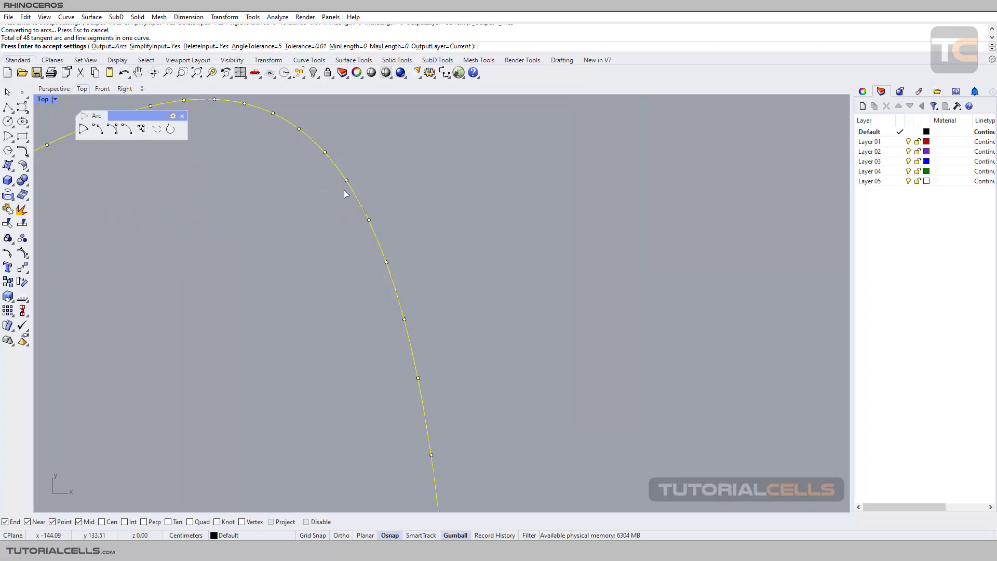
scroll(324, 174, down, 6)
right_drag(301, 188, 429, 221)
scroll(396, 184, up, 8)
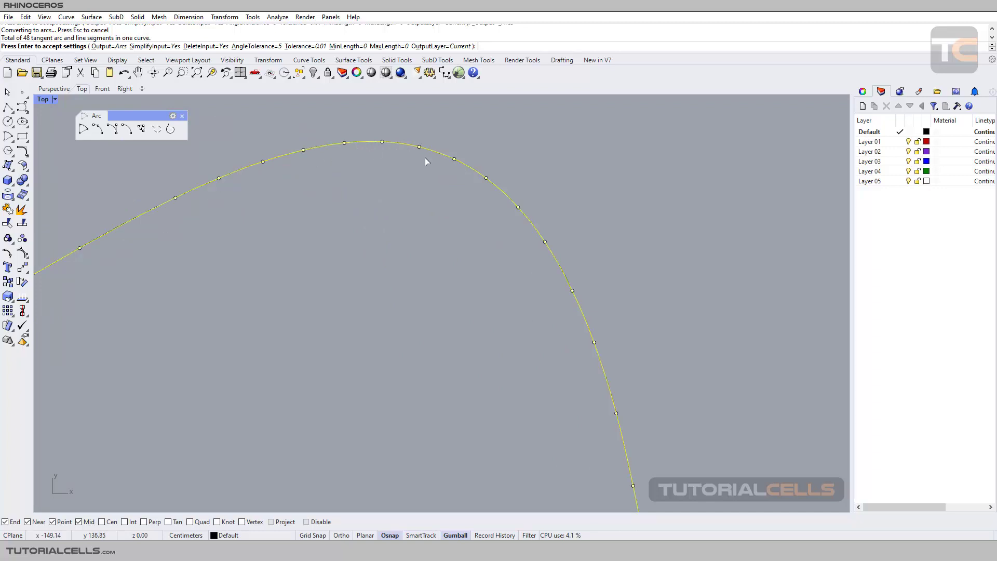
scroll(387, 315, down, 8)
right_drag(299, 291, 457, 218)
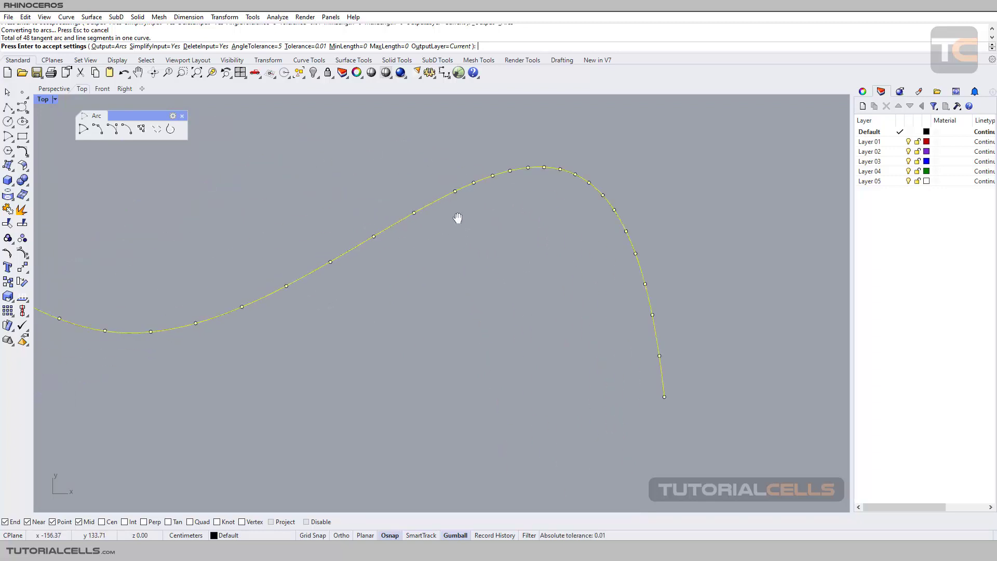
scroll(254, 207, down, 4)
right_drag(296, 216, 526, 227)
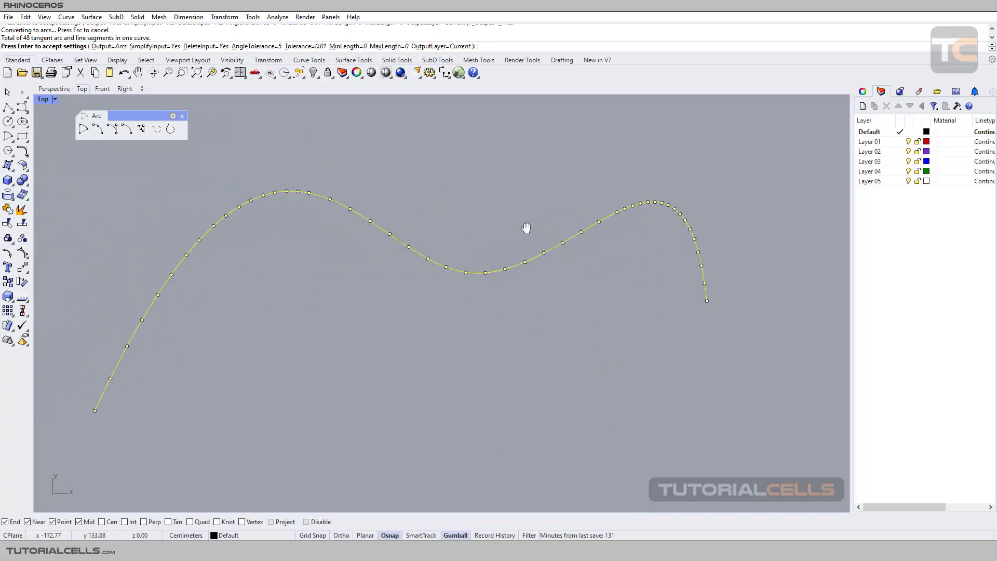
scroll(259, 245, up, 2)
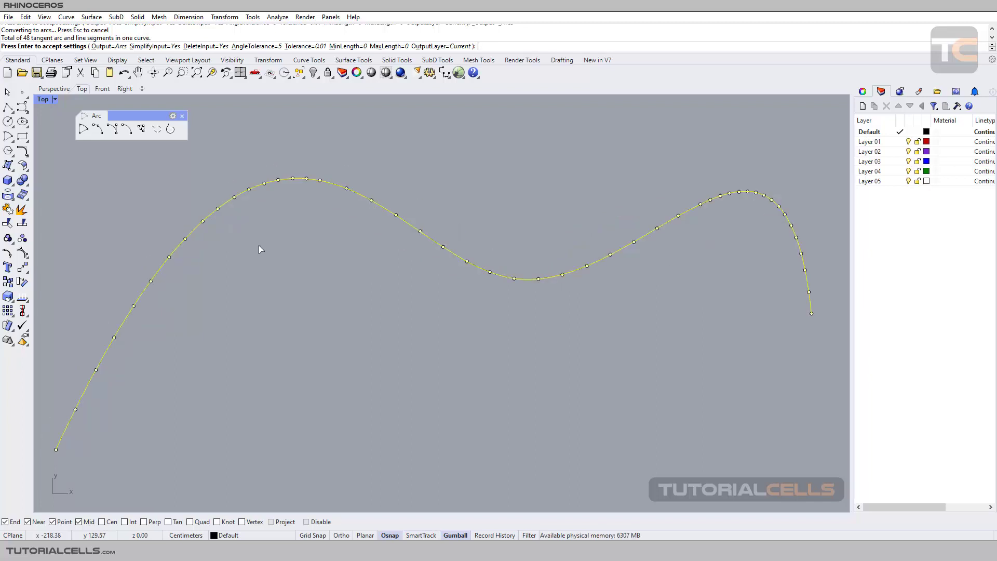
Switch the conversion output to lines for comparison and return it to arcs.
click(118, 47)
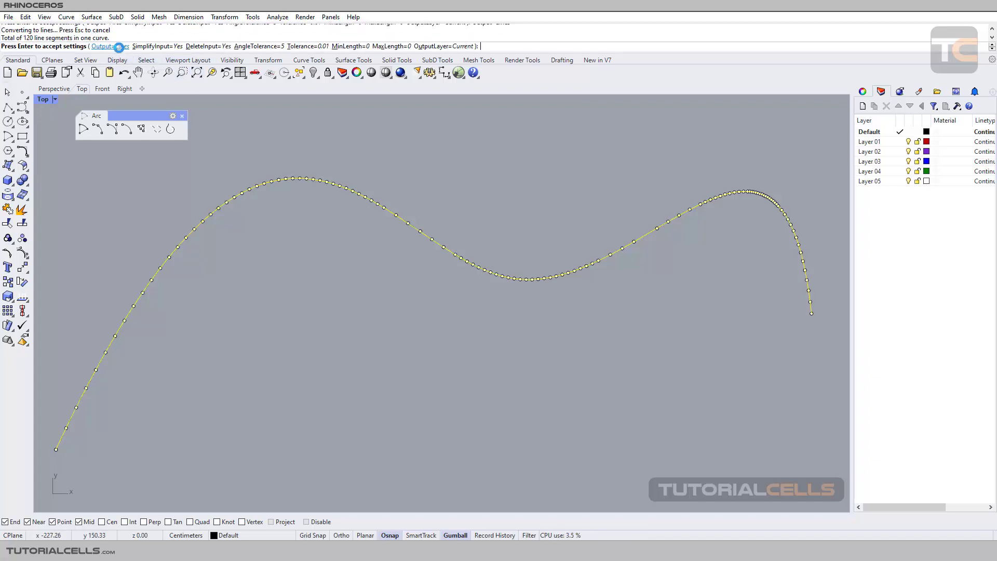
click(119, 47)
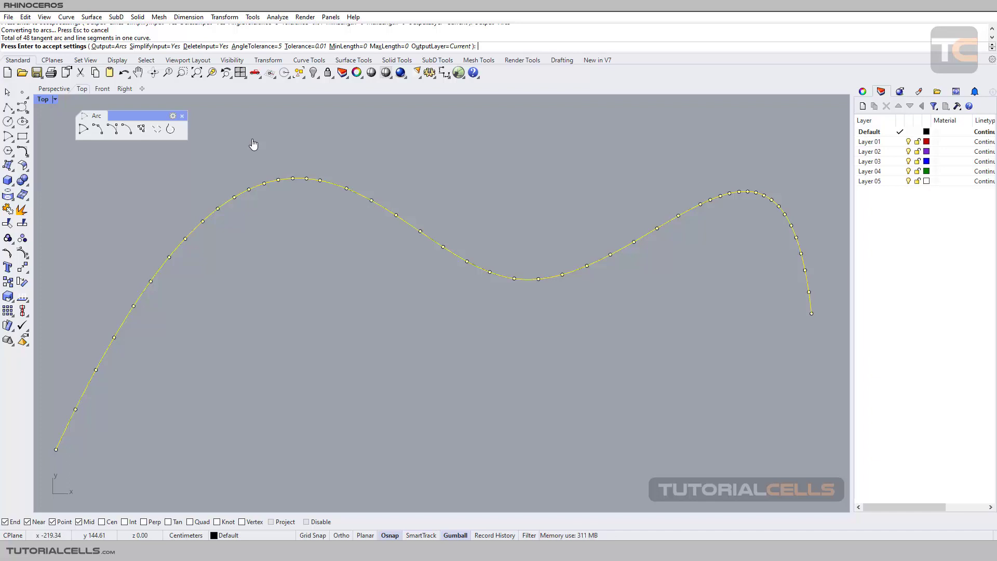
Set the arc conversion's minimum segment length to 5 and accept the settings.
click(348, 46)
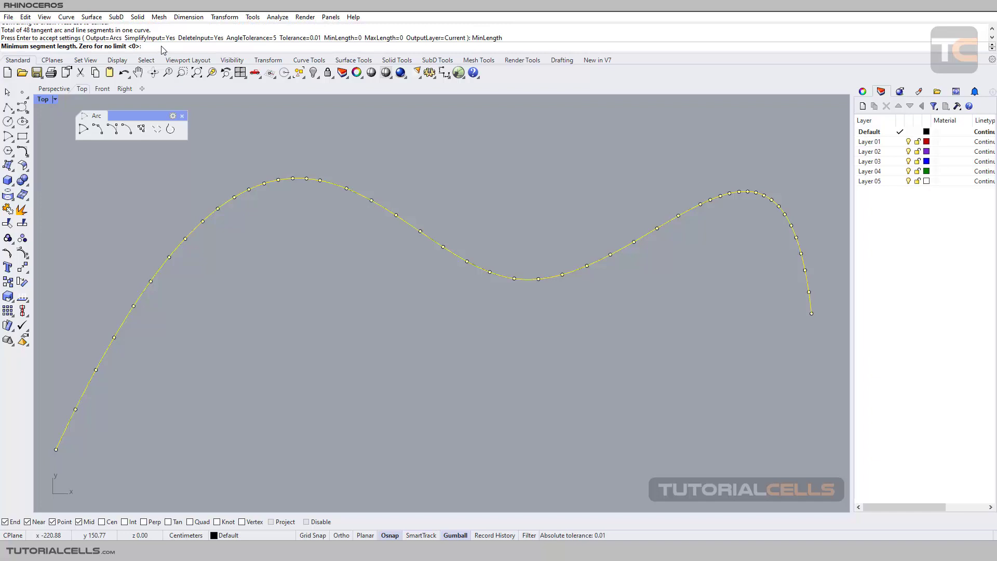
text(5)
key(Return)
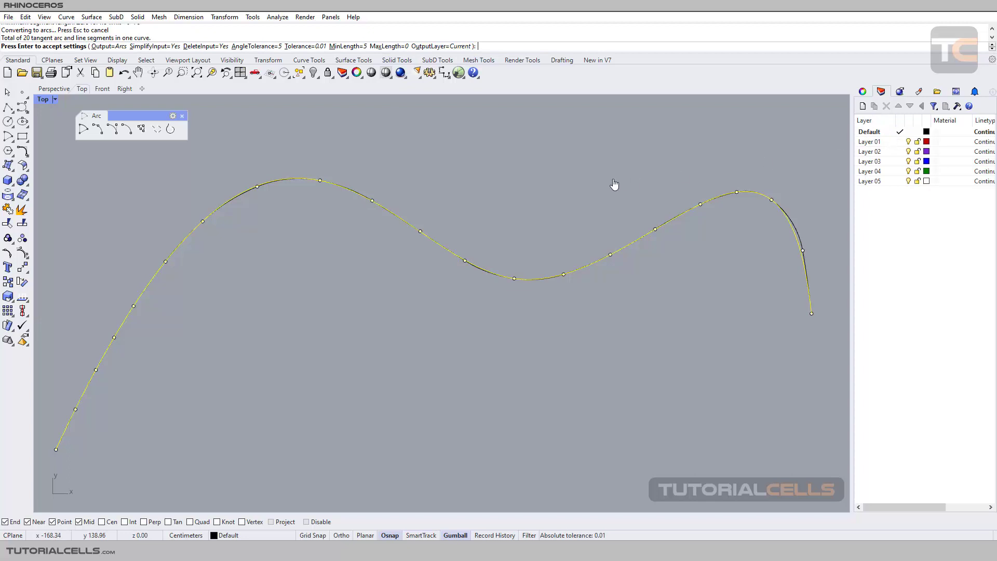
key(Return)
Raise the control point at the crest of the converted curve's first hump straight up to form a bulge.
click(473, 266)
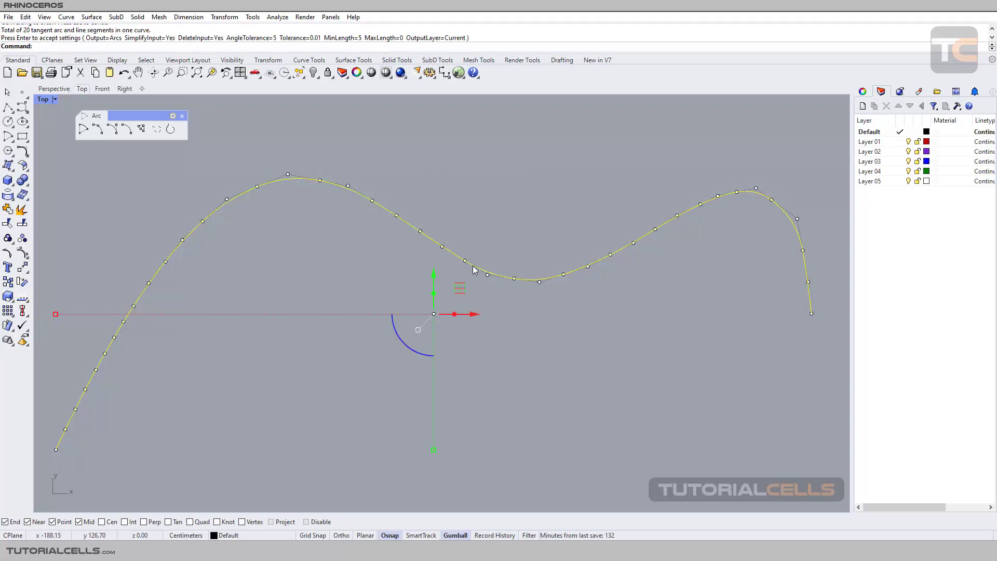
scroll(473, 266, down, 4)
scroll(387, 233, up, 8)
scroll(324, 213, down, 2)
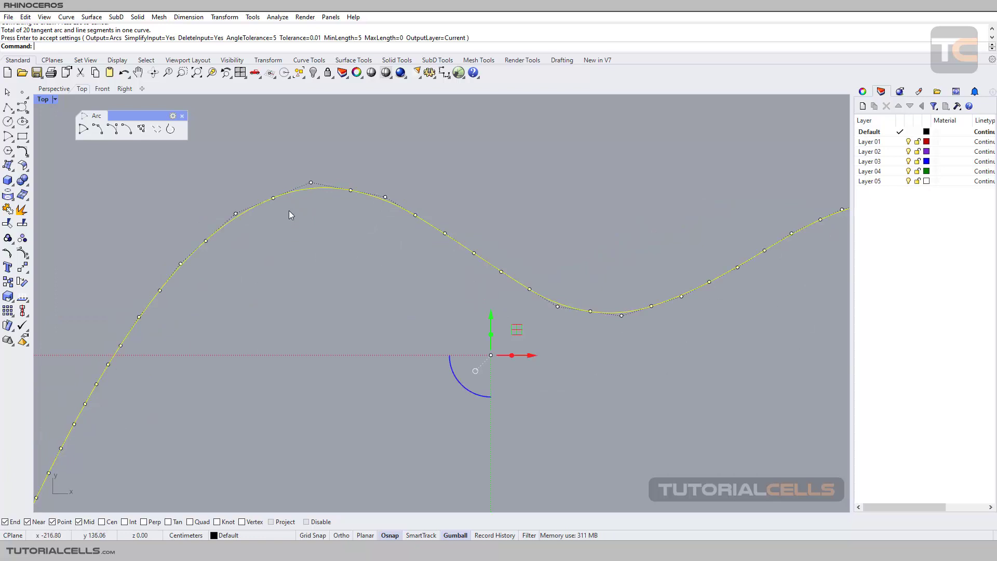
scroll(290, 215, up, 8)
right_drag(349, 185, 353, 216)
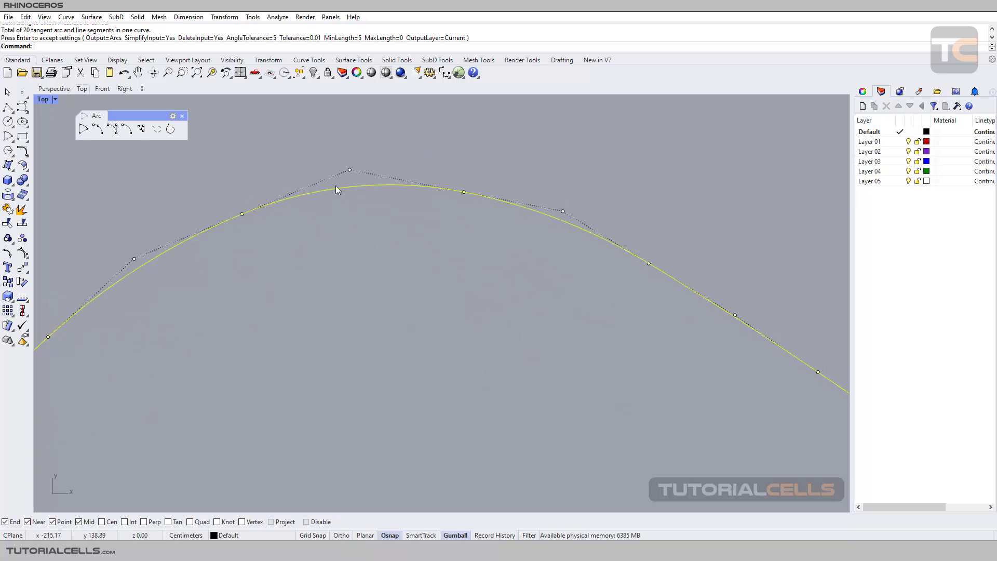
click(348, 171)
scroll(348, 172, down, 4)
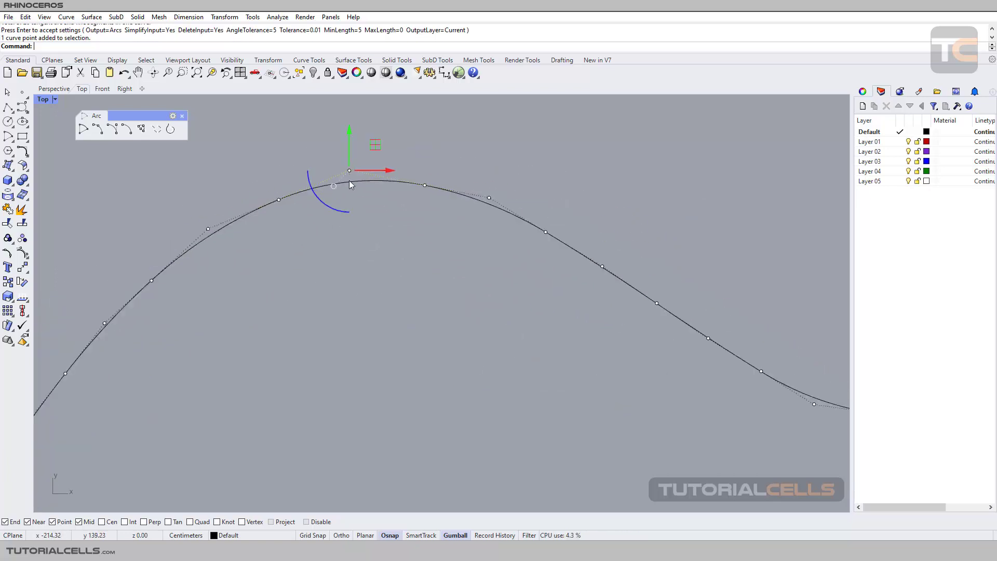
right_drag(350, 180, 345, 211)
drag(373, 179, 371, 101)
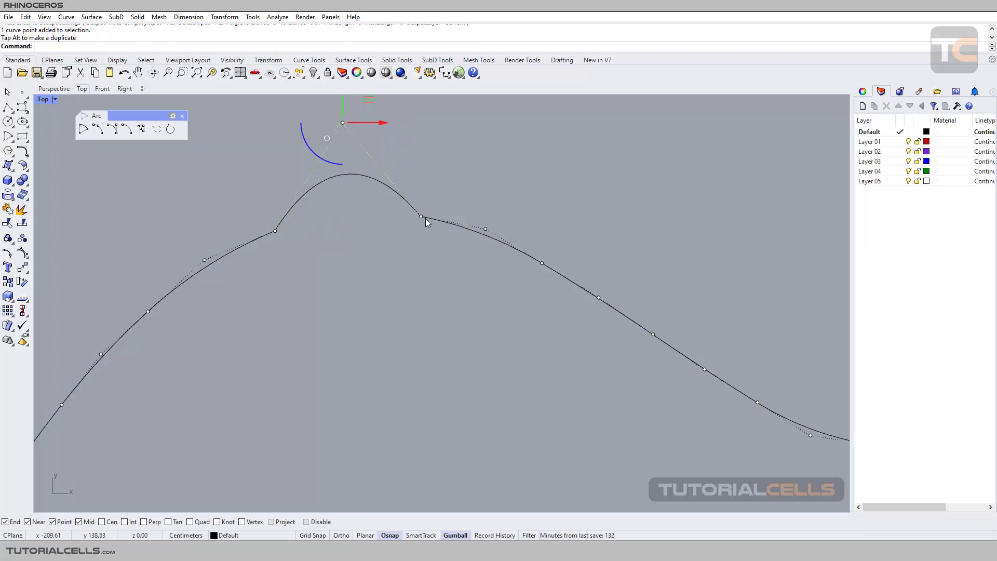
Examine the joints on both sides of the raised arc segment, with and without the control points displayed.
click(444, 224)
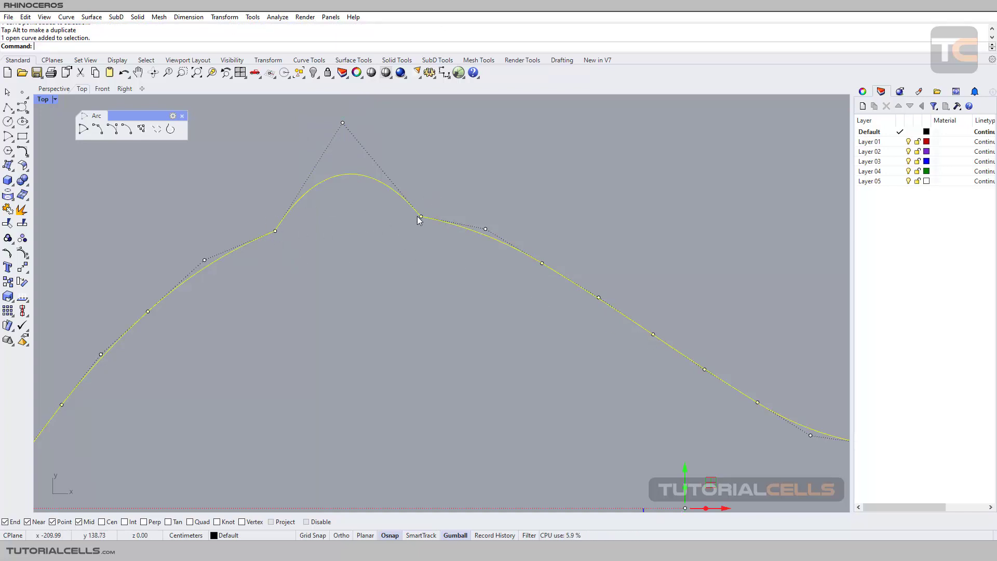
click(342, 123)
scroll(401, 181, down, 4)
scroll(436, 179, up, 1)
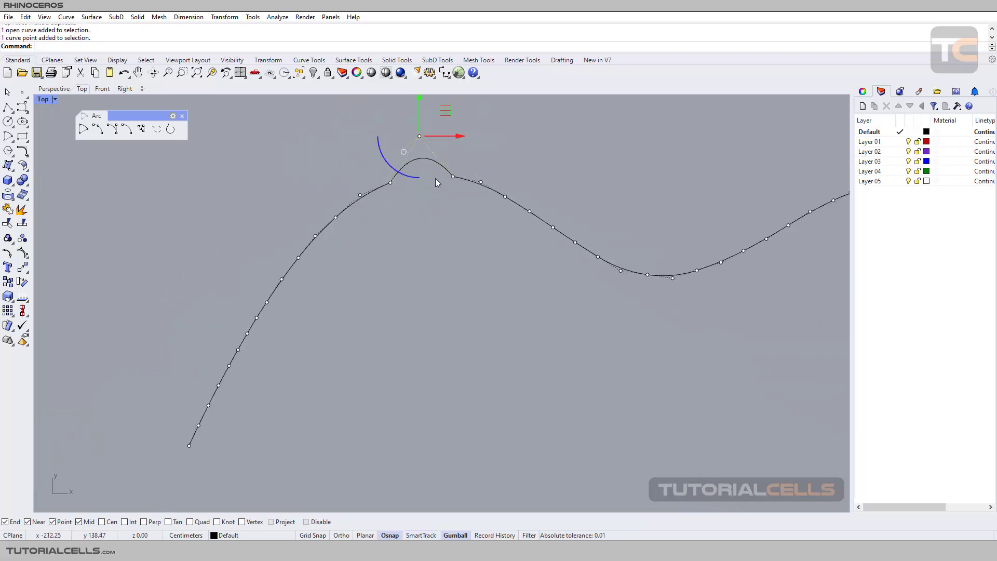
scroll(436, 179, down, 2)
key(Escape)
scroll(430, 173, up, 3)
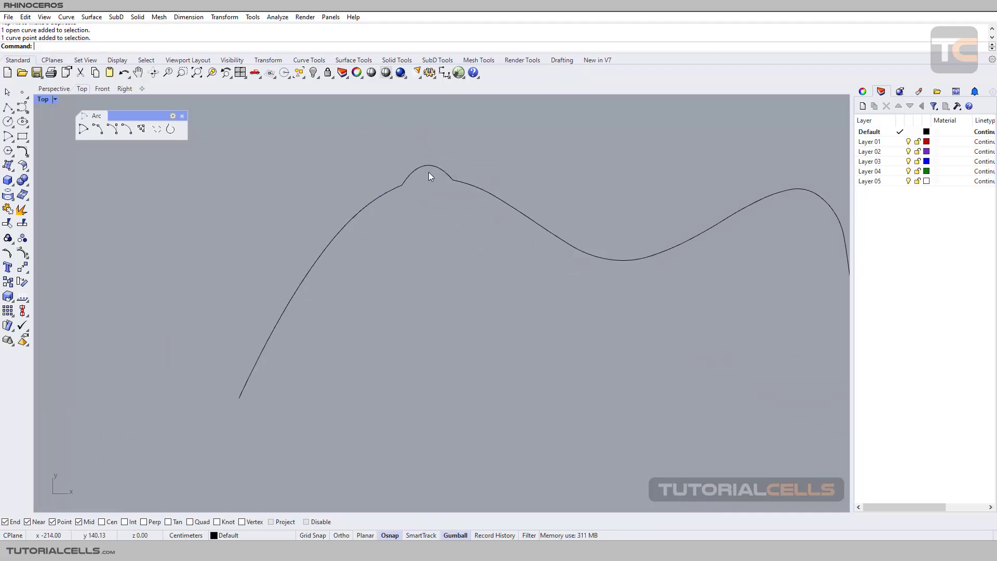
right_drag(341, 163, 359, 162)
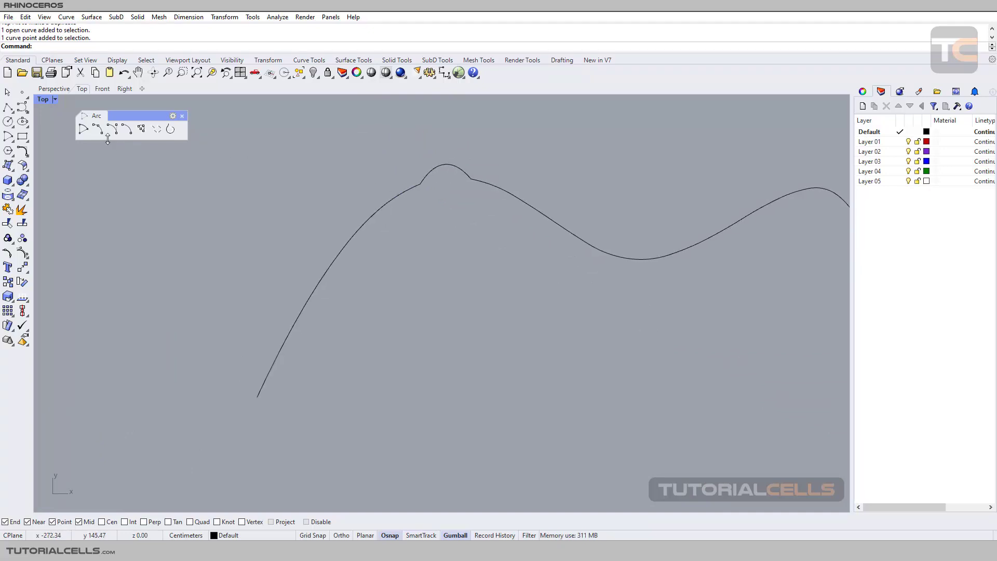
Draw a deformable center, start, angle arc of degree 3 with 10 points beside the converted curve's first hump.
click(84, 129)
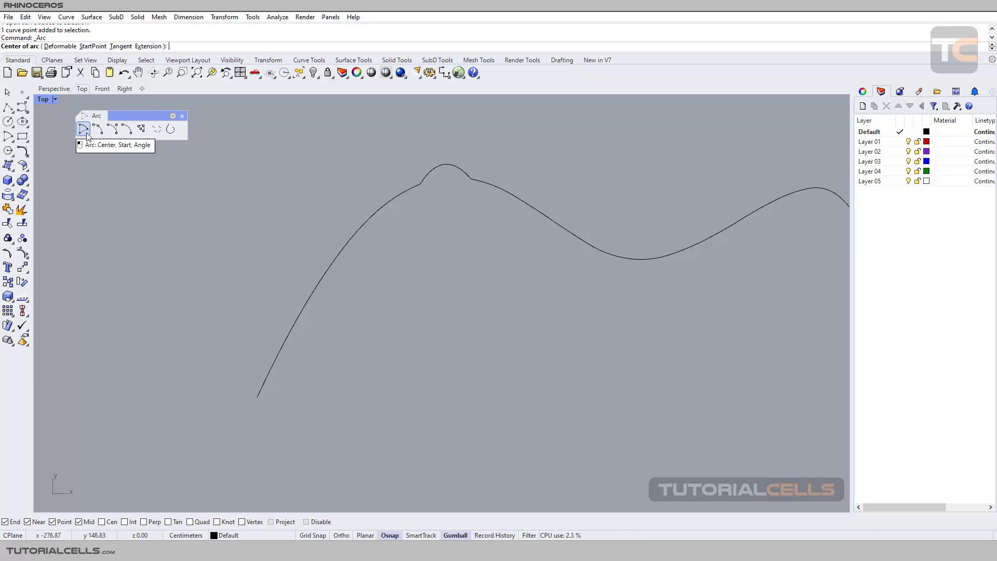
click(63, 49)
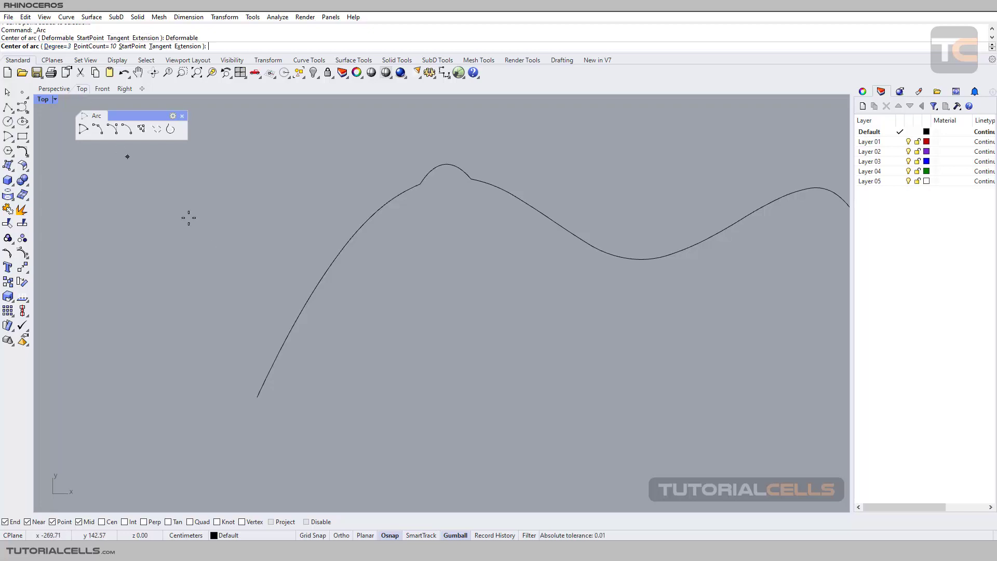
click(229, 246)
click(311, 193)
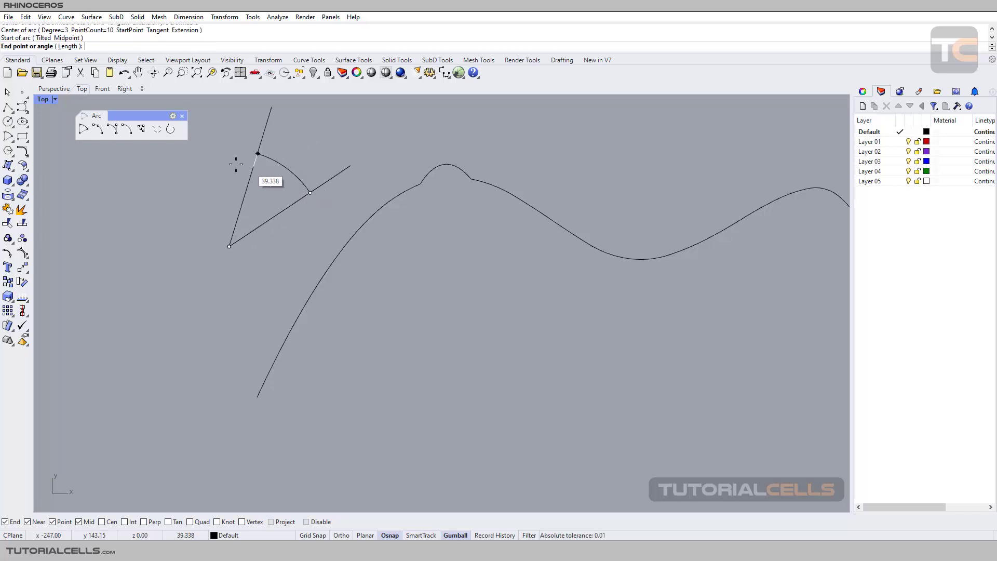
click(198, 182)
Pull an inner control point near the deformable arc's lower end up and outward to reshape it, and clear the selection.
right_drag(225, 189, 224, 241)
click(253, 205)
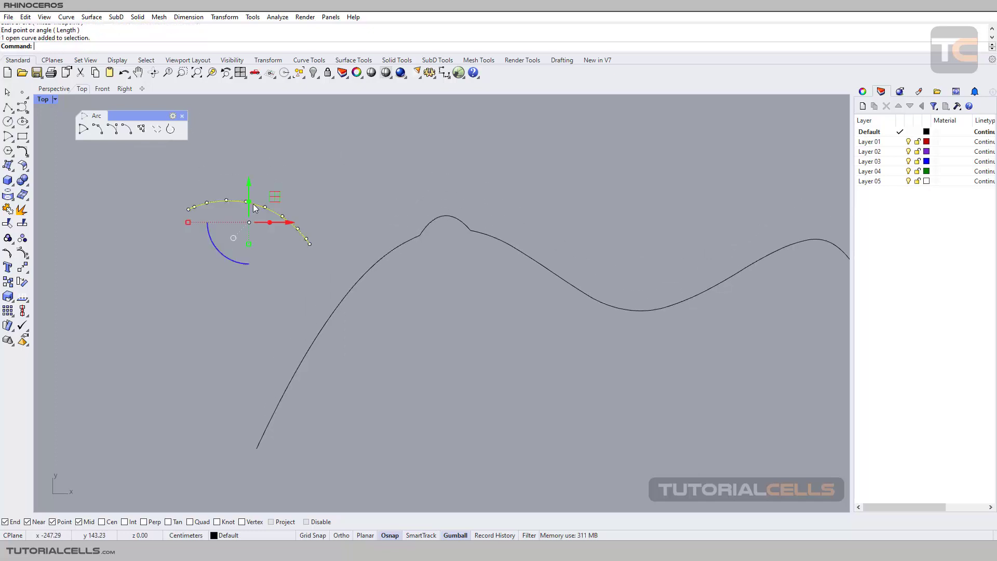
scroll(253, 205, up, 3)
click(310, 227)
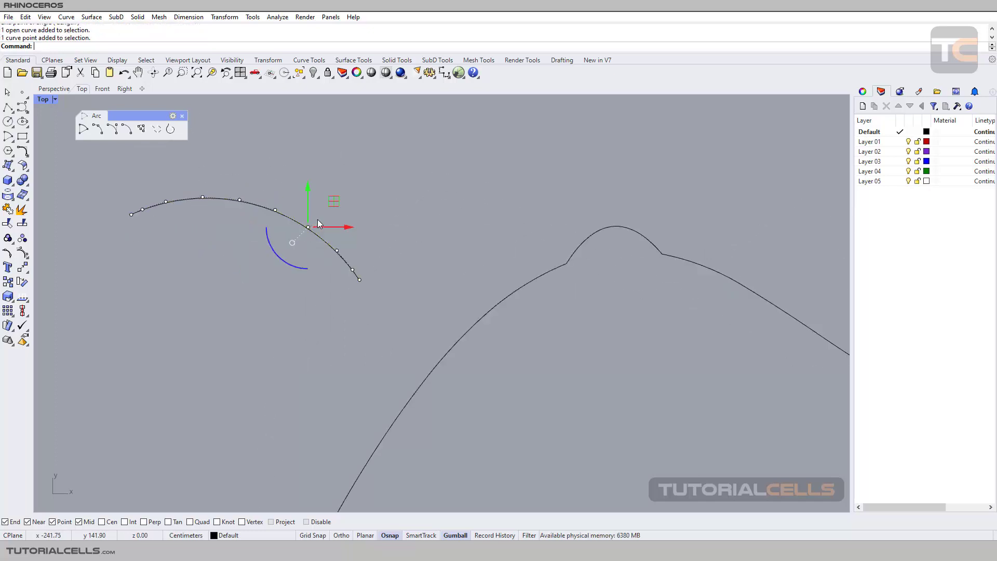
drag(310, 226, 373, 150)
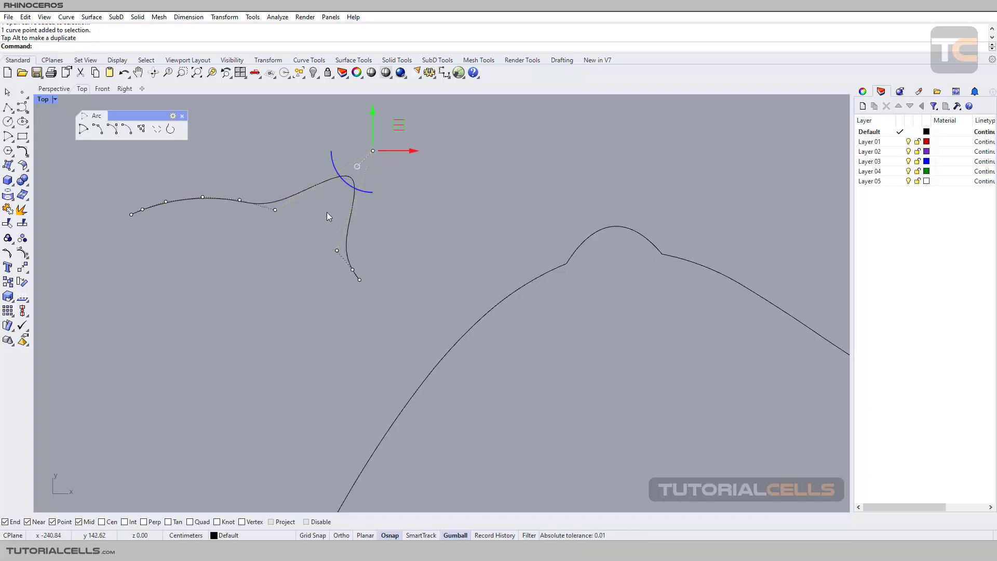
scroll(248, 185, down, 6)
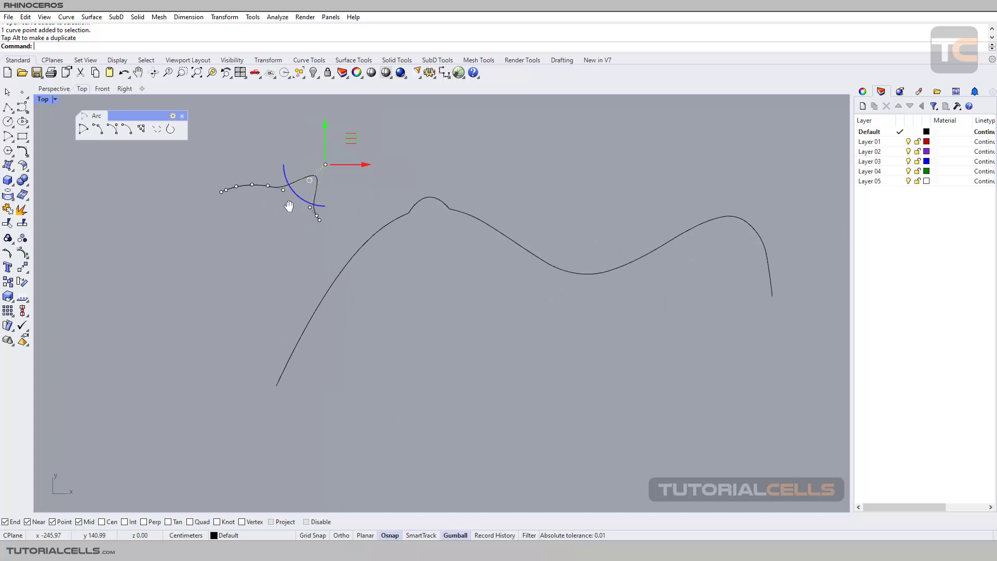
key(Escape)
key(Escape)
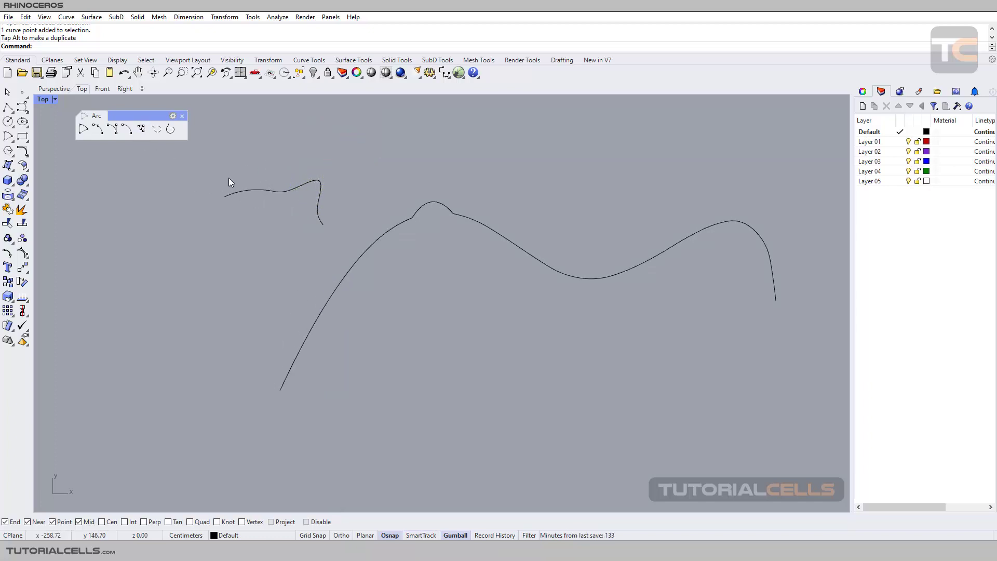
scroll(247, 183, down, 6)
right_drag(308, 200, 320, 196)
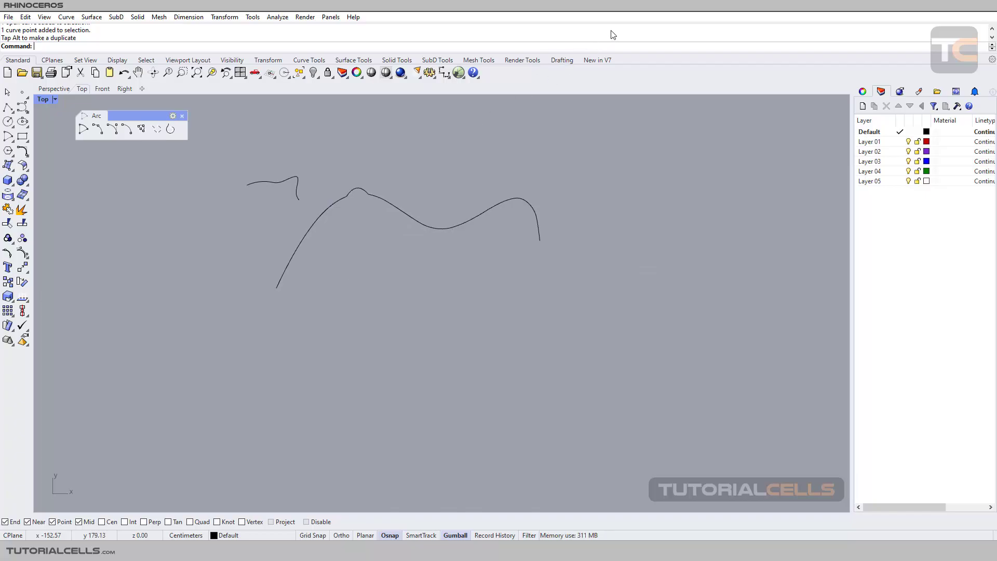